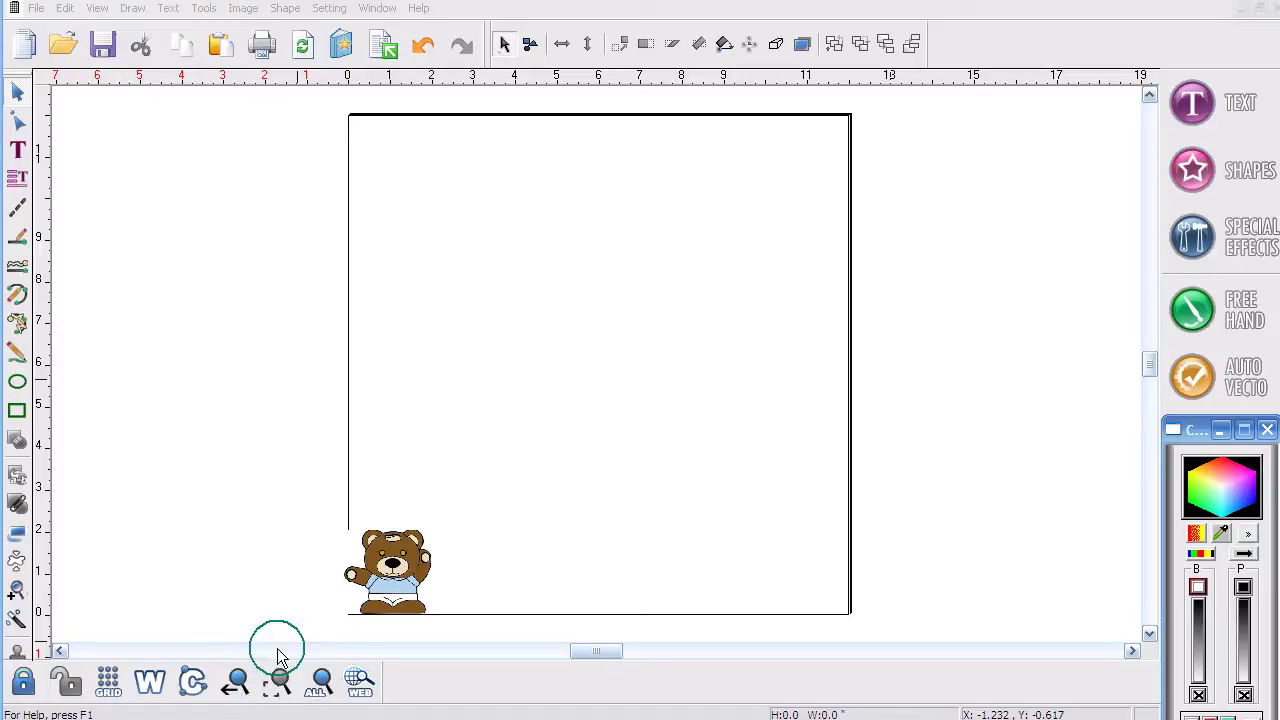
Step: Move the teddy bear image sideways across the page's left edge, leaving free space to its right
{"action": "left_click", "coordinate": [394, 573]}
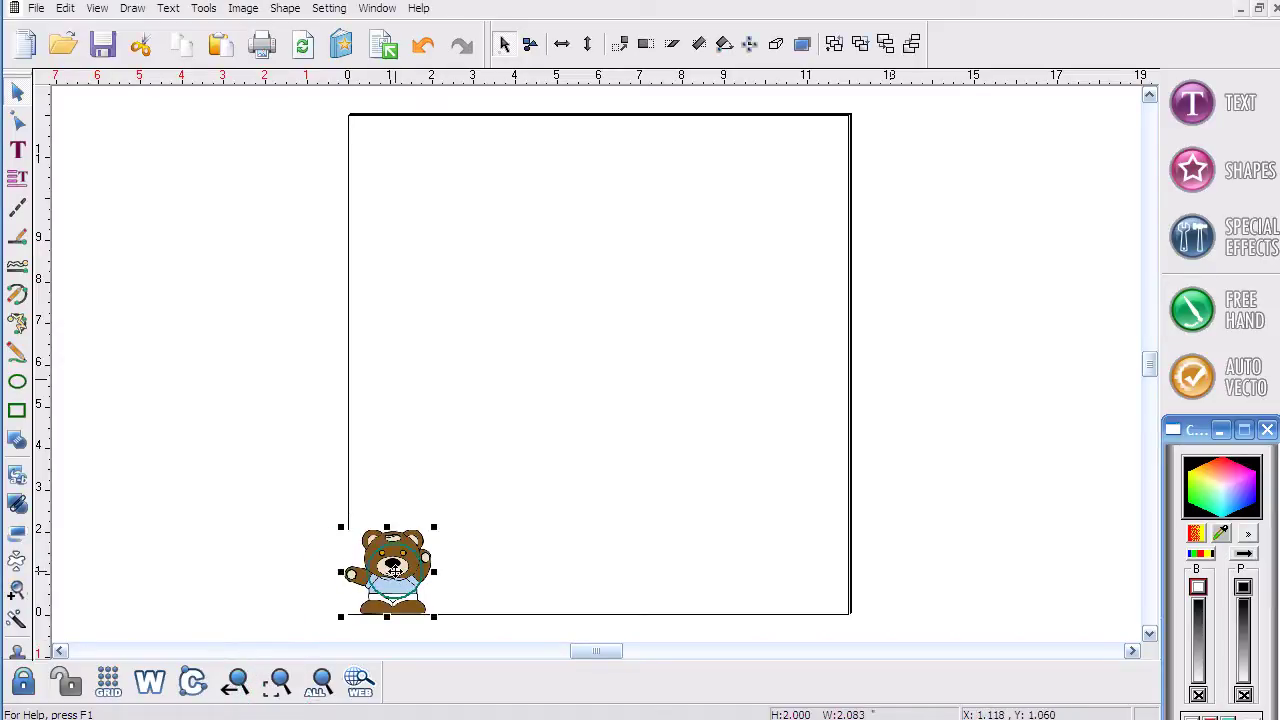
{"action": "left_click", "coordinate": [279, 684]}
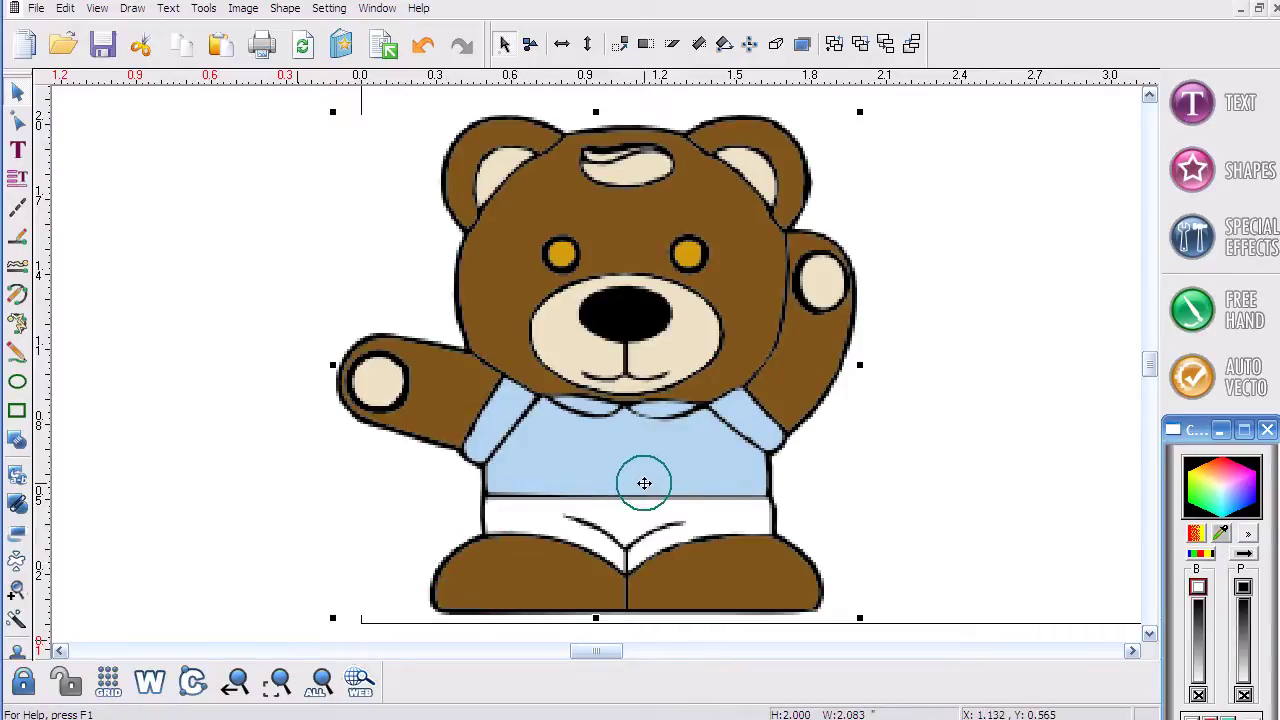
{"action": "left_click", "coordinate": [665, 510]}
{"action": "left_click_drag", "start_coordinate": [665, 510], "coordinate": [398, 518]}
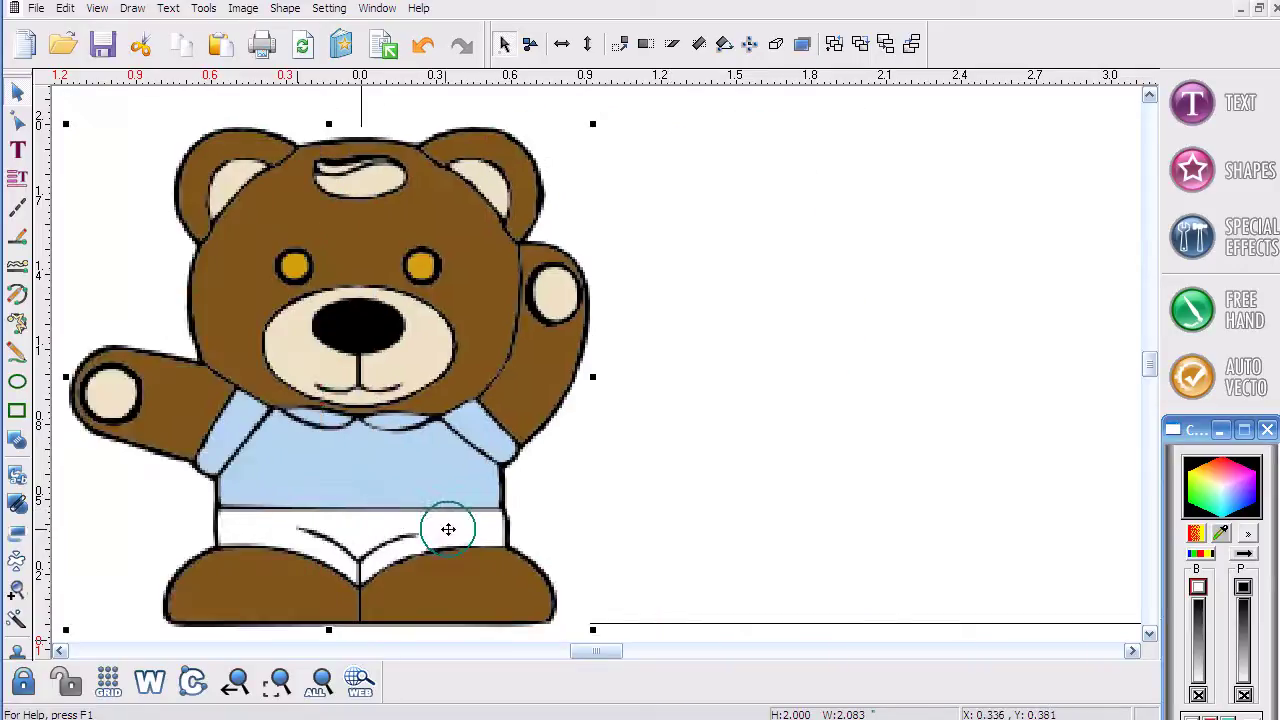
{"action": "mouse_move", "coordinate": [373, 441]}
{"action": "left_mouse_down"}
{"action": "mouse_move", "coordinate": [510, 420]}
{"action": "mouse_move", "coordinate": [360, 434]}
{"action": "left_mouse_up"}
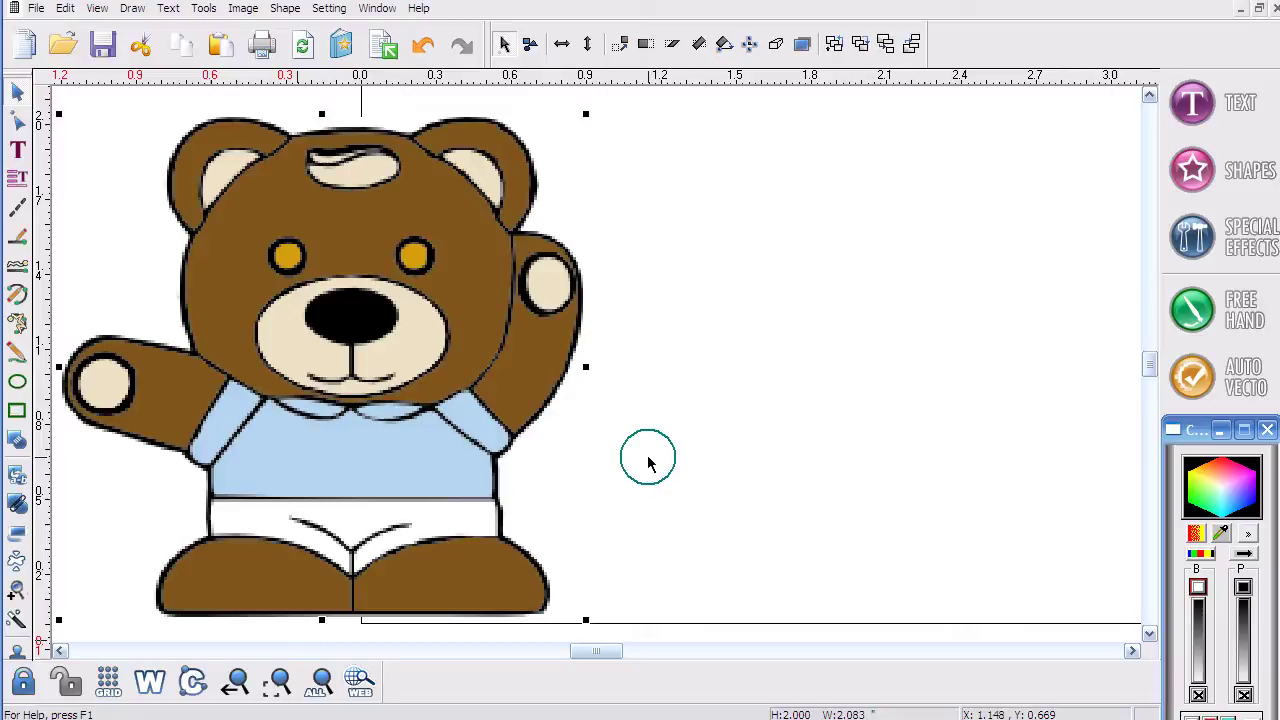
{"action": "left_click", "coordinate": [685, 465]}
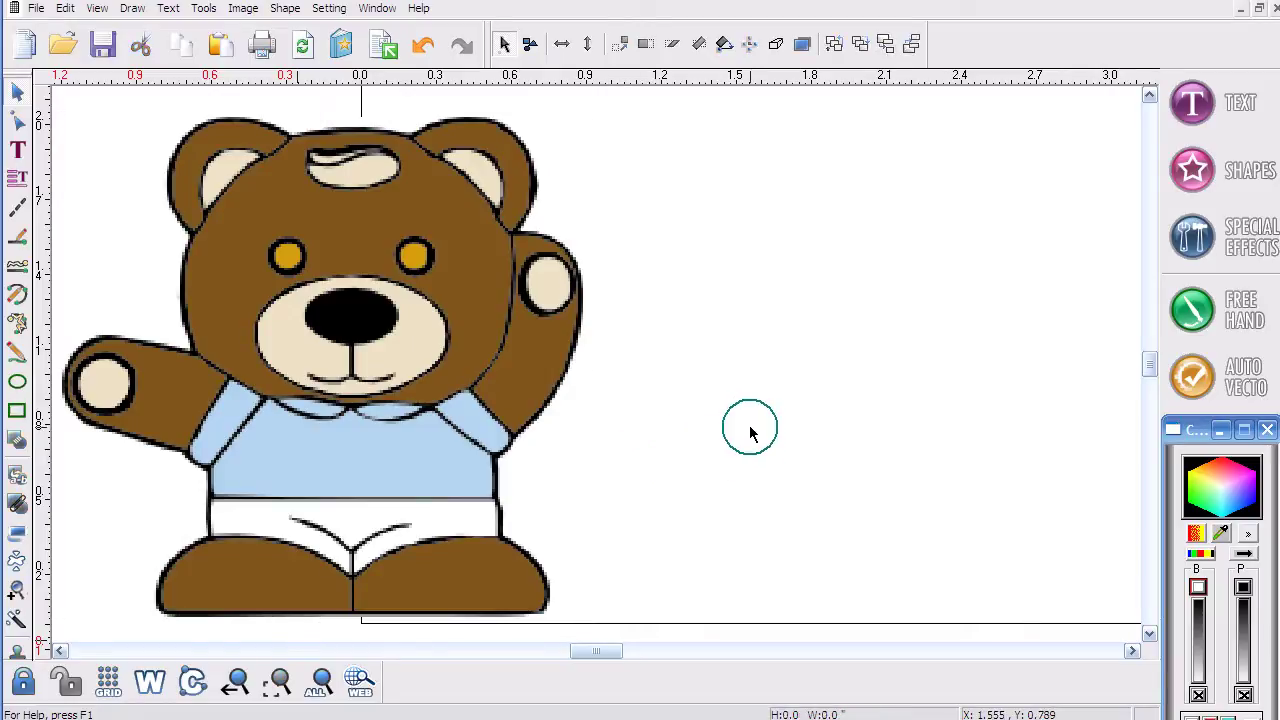
Step: Auto-vectorize the teddy bear image with Bezier conversion, posterized to 2 levels per color plane
{"action": "left_click", "coordinate": [1259, 386]}
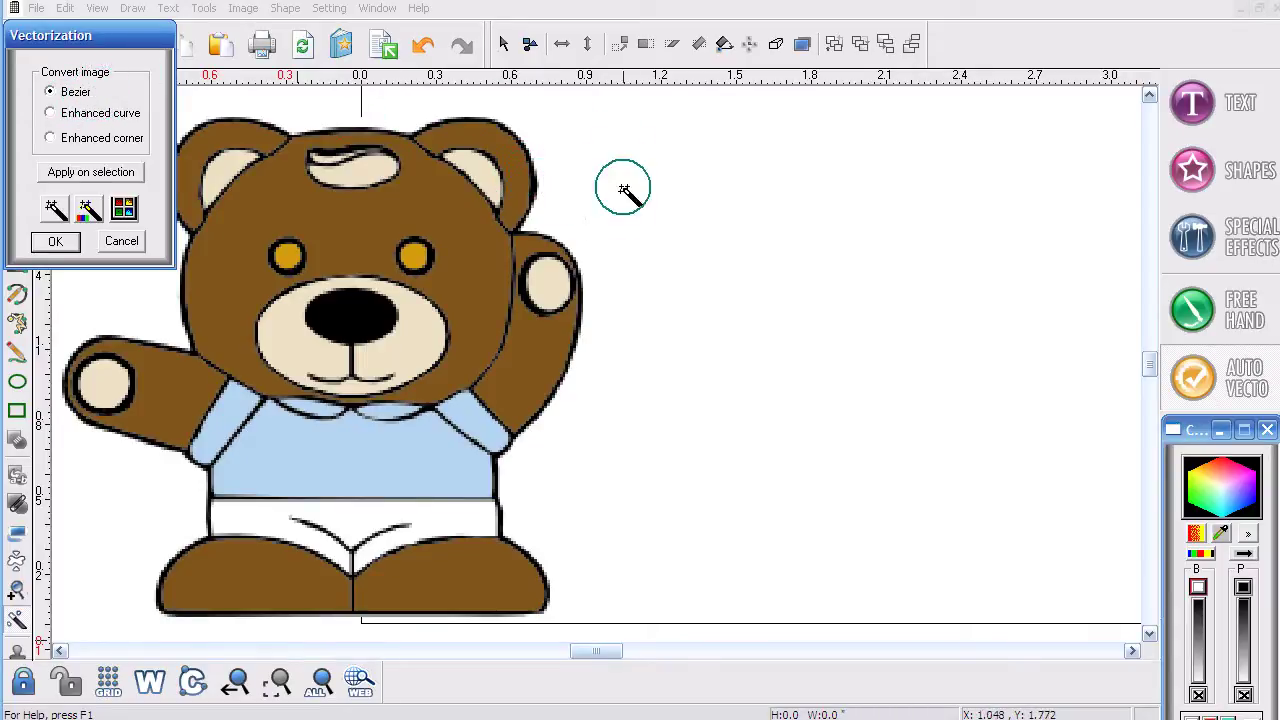
{"action": "left_click", "coordinate": [433, 262]}
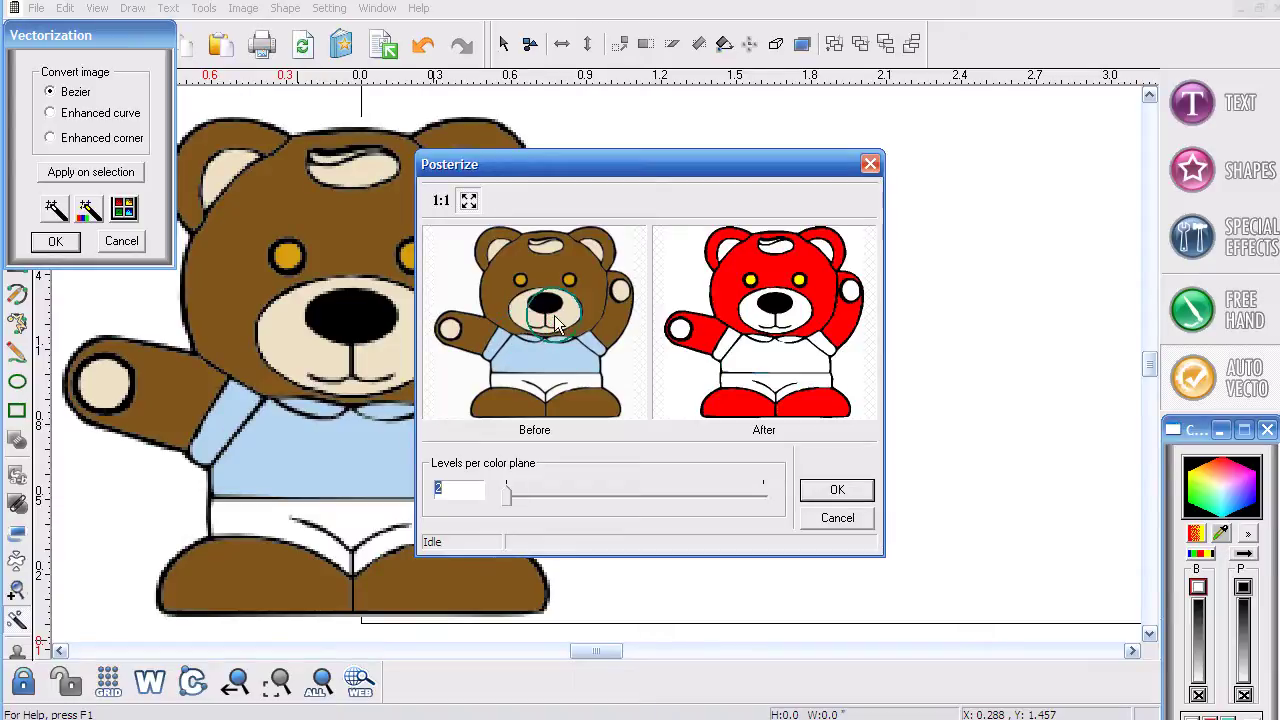
{"action": "left_click", "coordinate": [442, 201]}
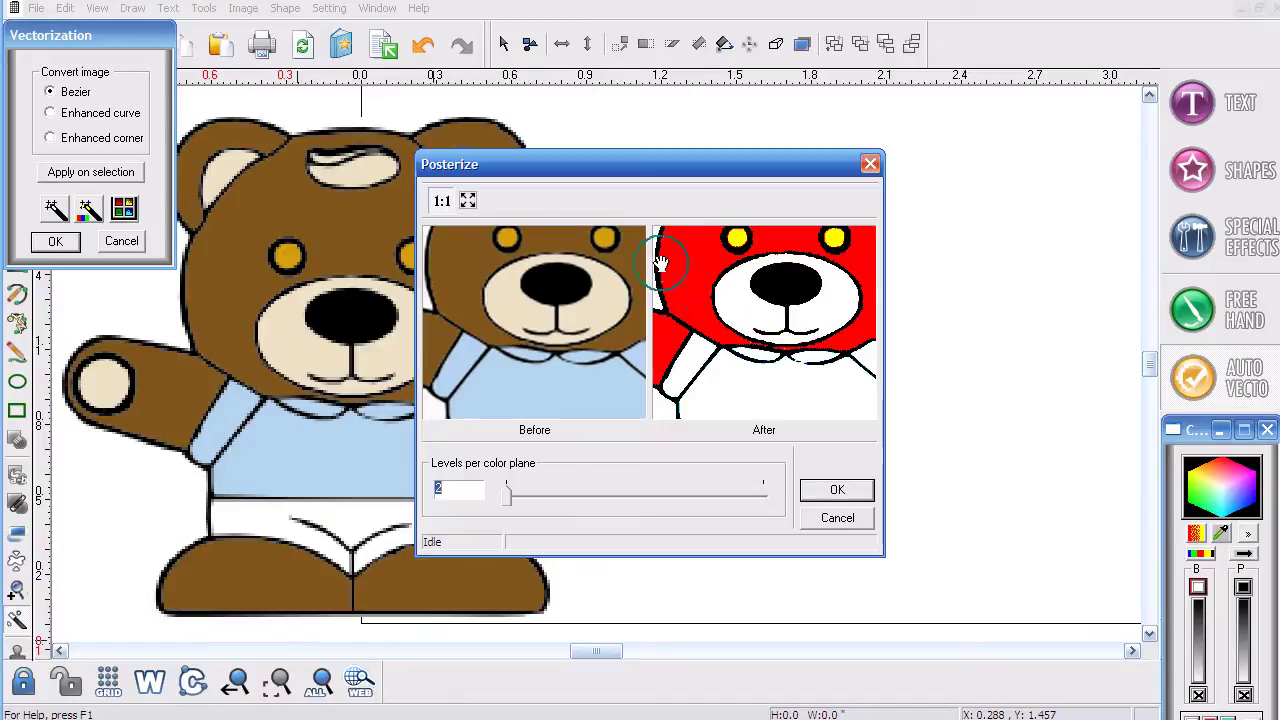
{"action": "left_click", "coordinate": [507, 494]}
{"action": "left_click_drag", "start_coordinate": [507, 494], "coordinate": [543, 503]}
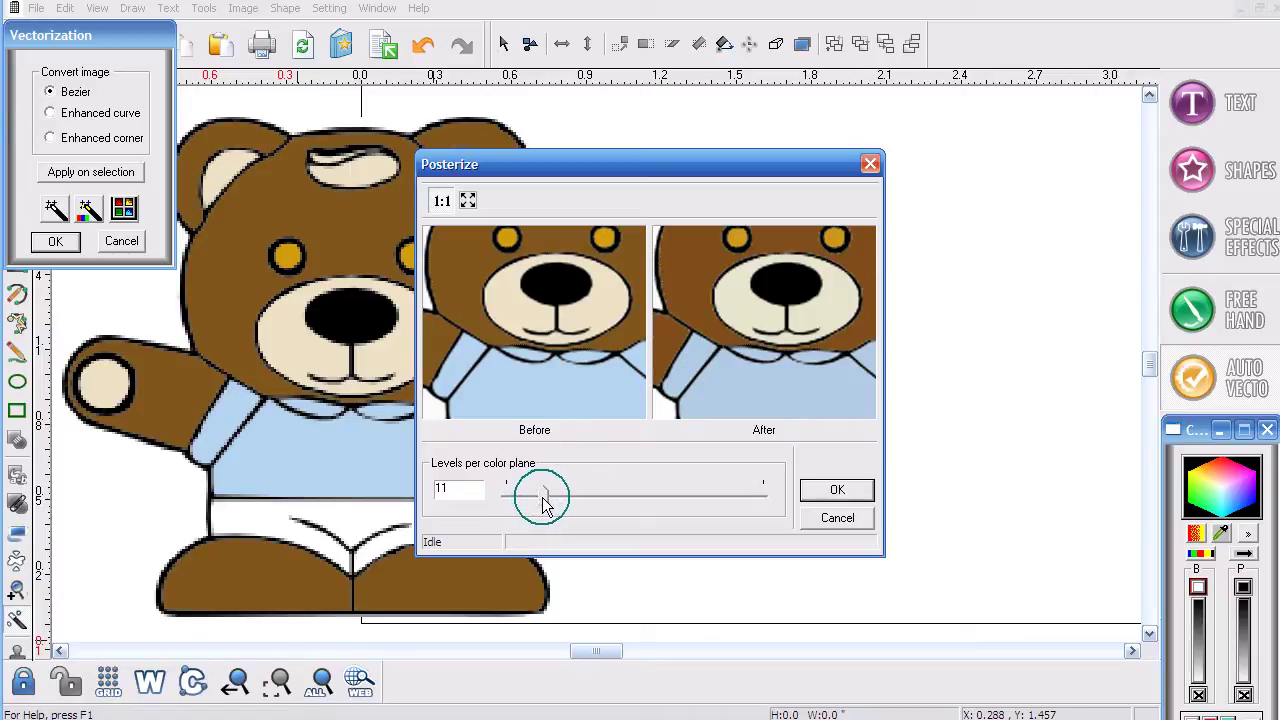
{"action": "left_click_drag", "start_coordinate": [543, 503], "coordinate": [506, 494]}
{"action": "left_click", "coordinate": [836, 492]}
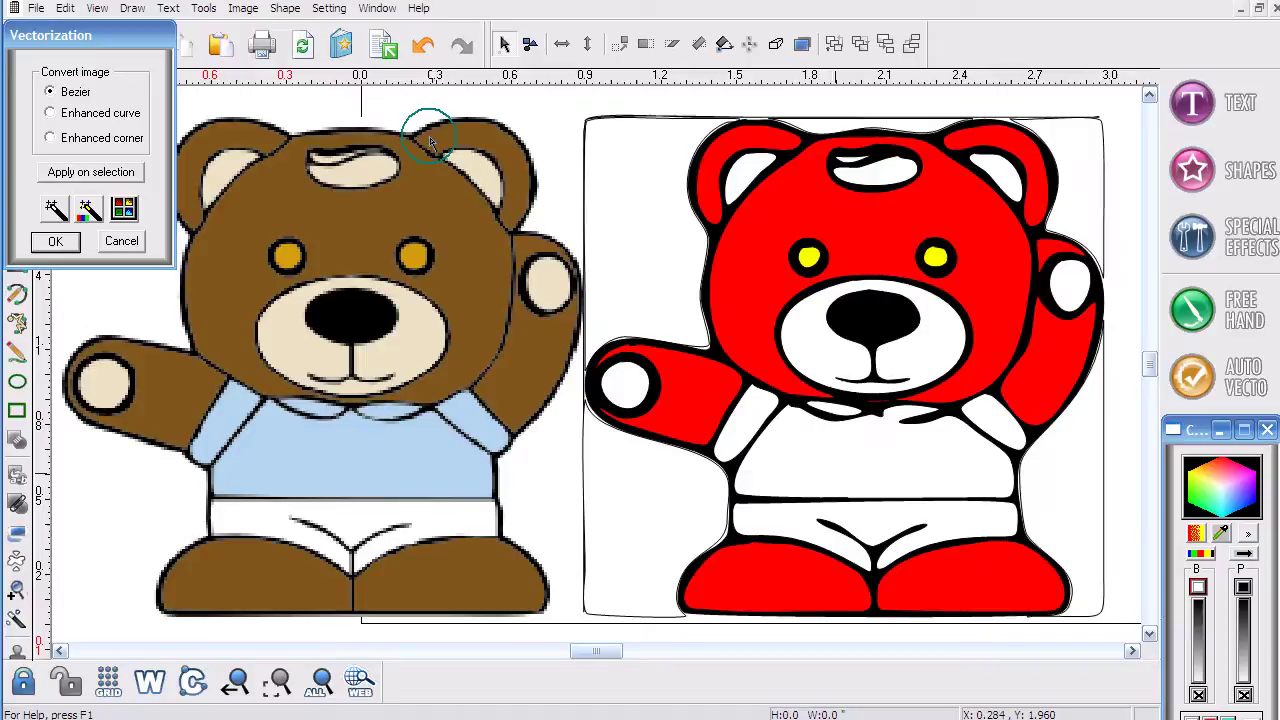
Step: Delete the white background shapes surrounding the vectorized bear
{"action": "left_click", "coordinate": [628, 128]}
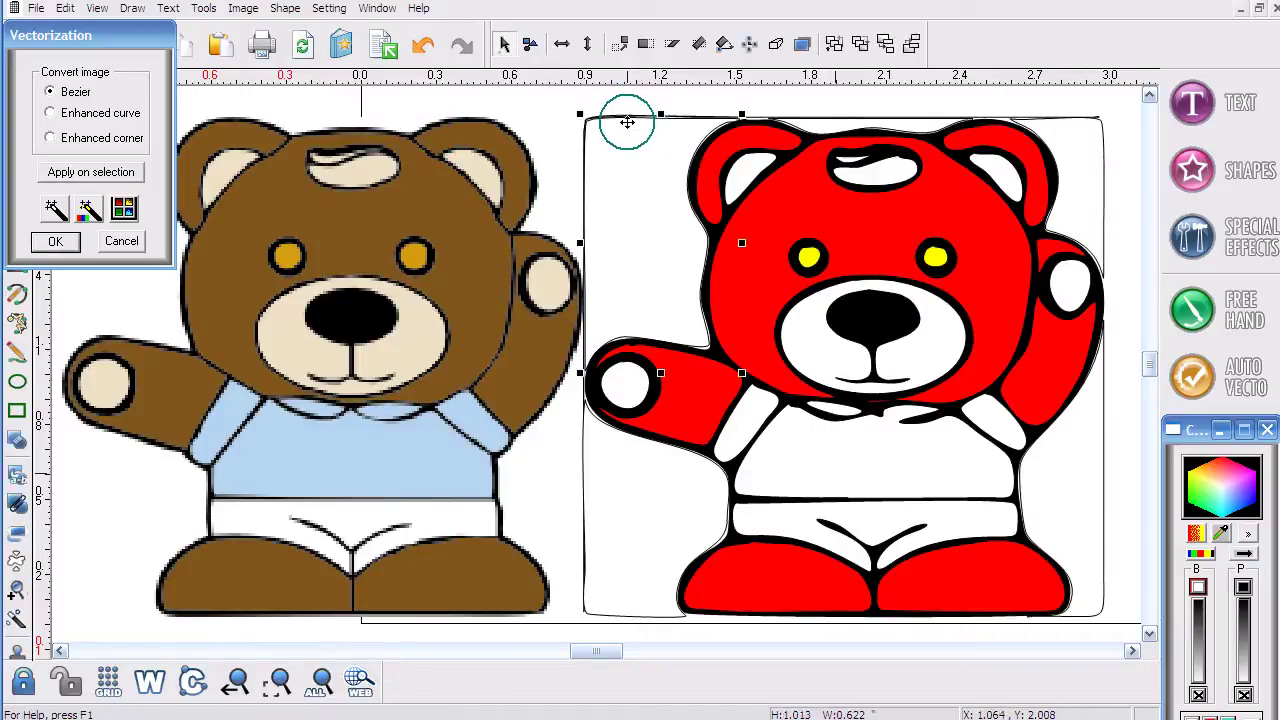
{"action": "left_click", "coordinate": [660, 114]}
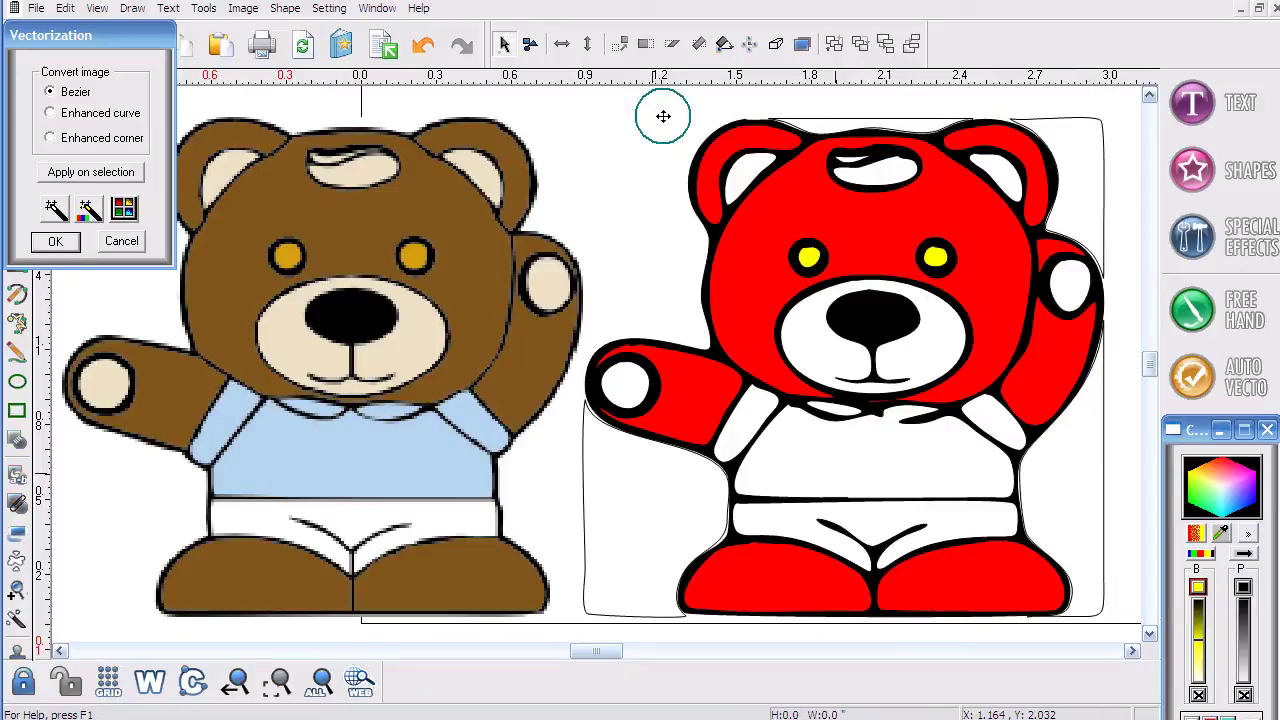
{"action": "left_click", "coordinate": [838, 124]}
{"action": "left_click", "coordinate": [1069, 131]}
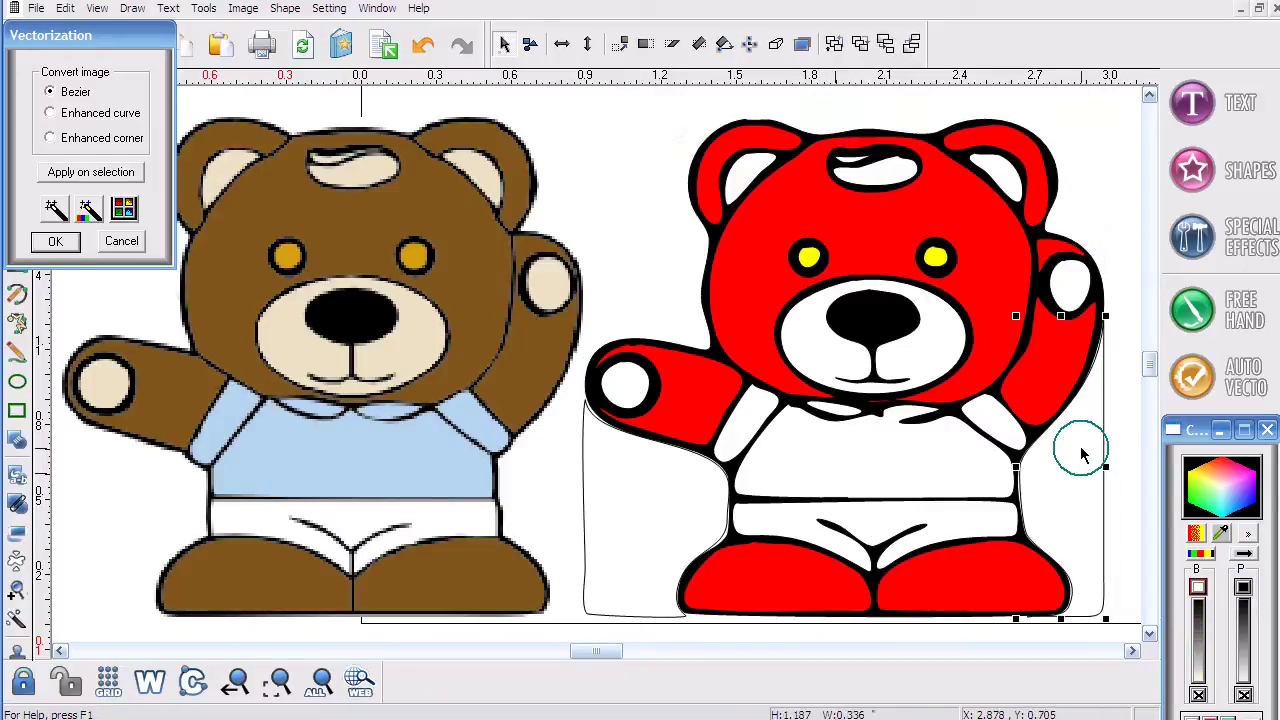
{"action": "left_click", "coordinate": [650, 548]}
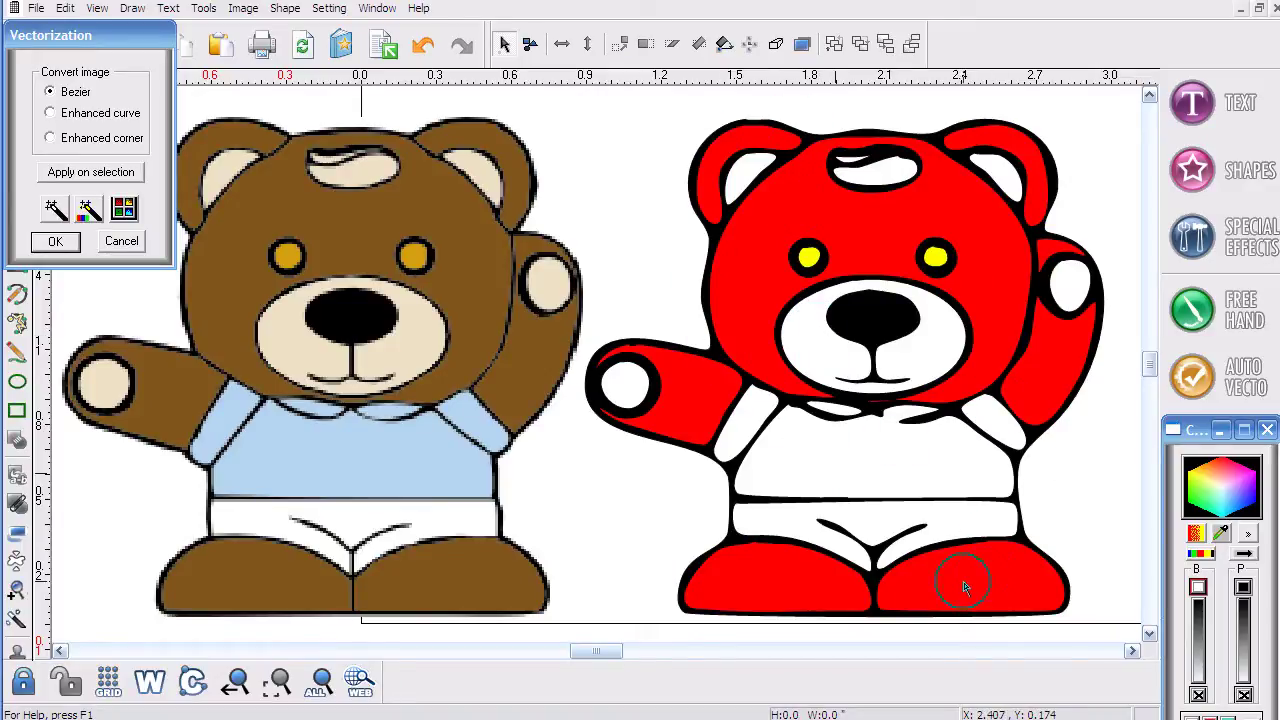
Step: Pull the red right foot and the white shorts away from the vectorized bear, and undo both moves
{"action": "left_click_drag", "start_coordinate": [934, 586], "coordinate": [1060, 545]}
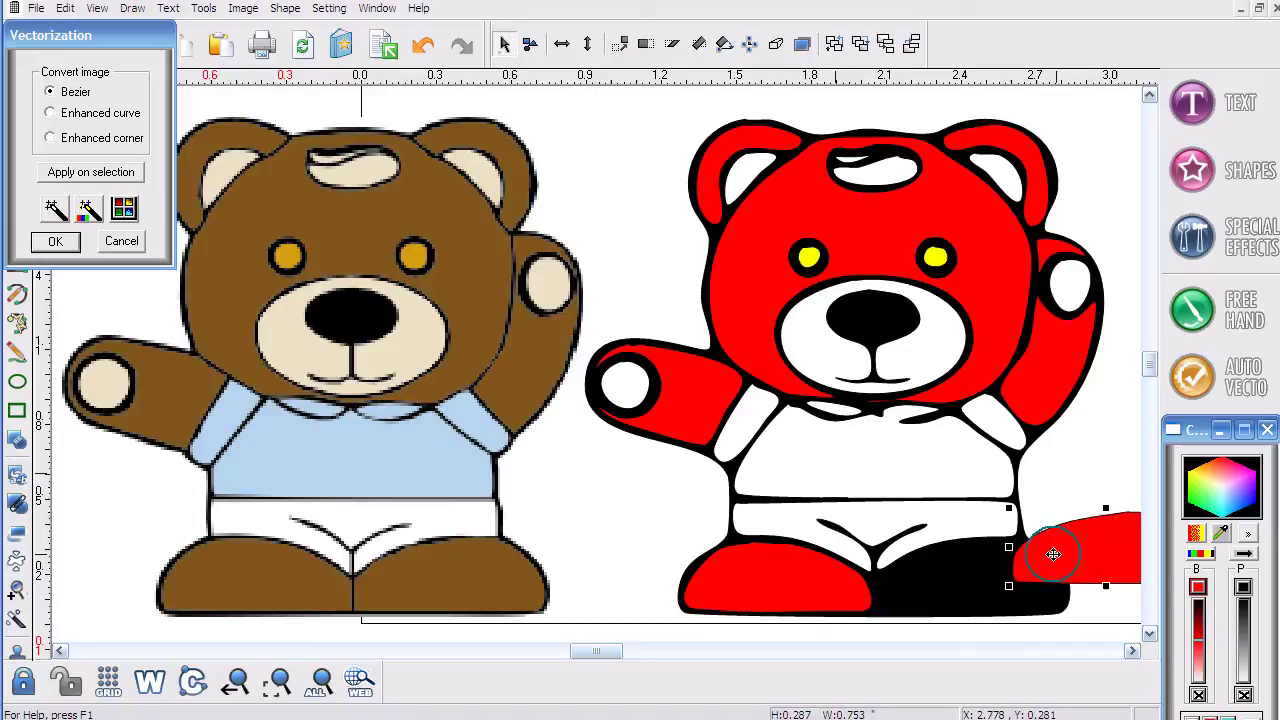
{"action": "left_click_drag", "start_coordinate": [930, 535], "coordinate": [735, 520]}
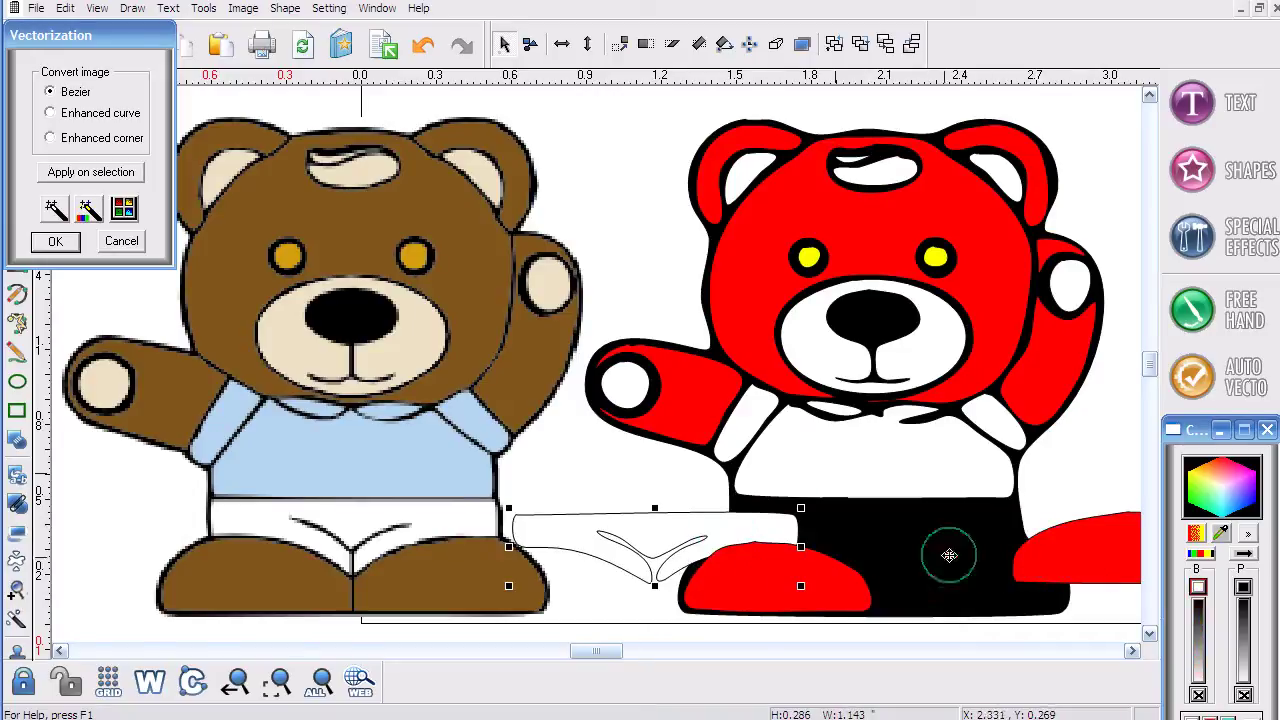
{"action": "left_click", "coordinate": [422, 44]}
{"action": "left_click", "coordinate": [422, 44]}
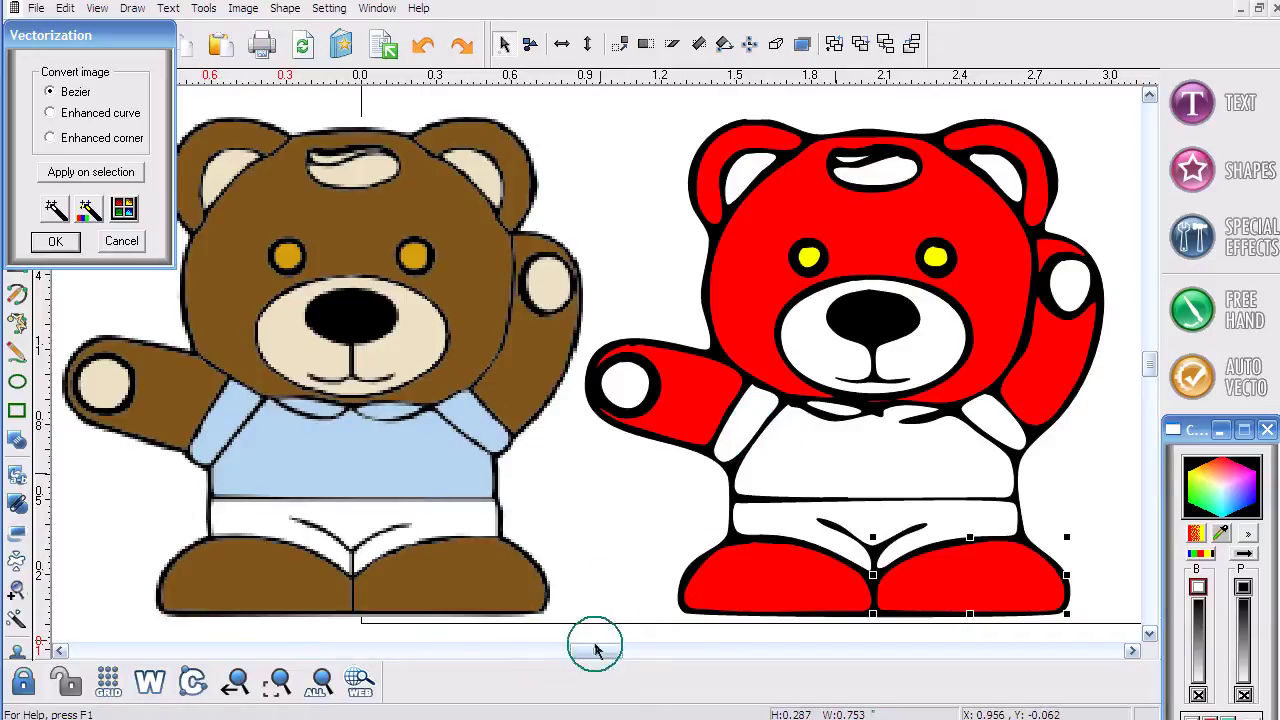
Step: Show the artwork as wireframe outlines and delete the stray line fragment above the vectorized bear's left eye
{"action": "left_click", "coordinate": [149, 681]}
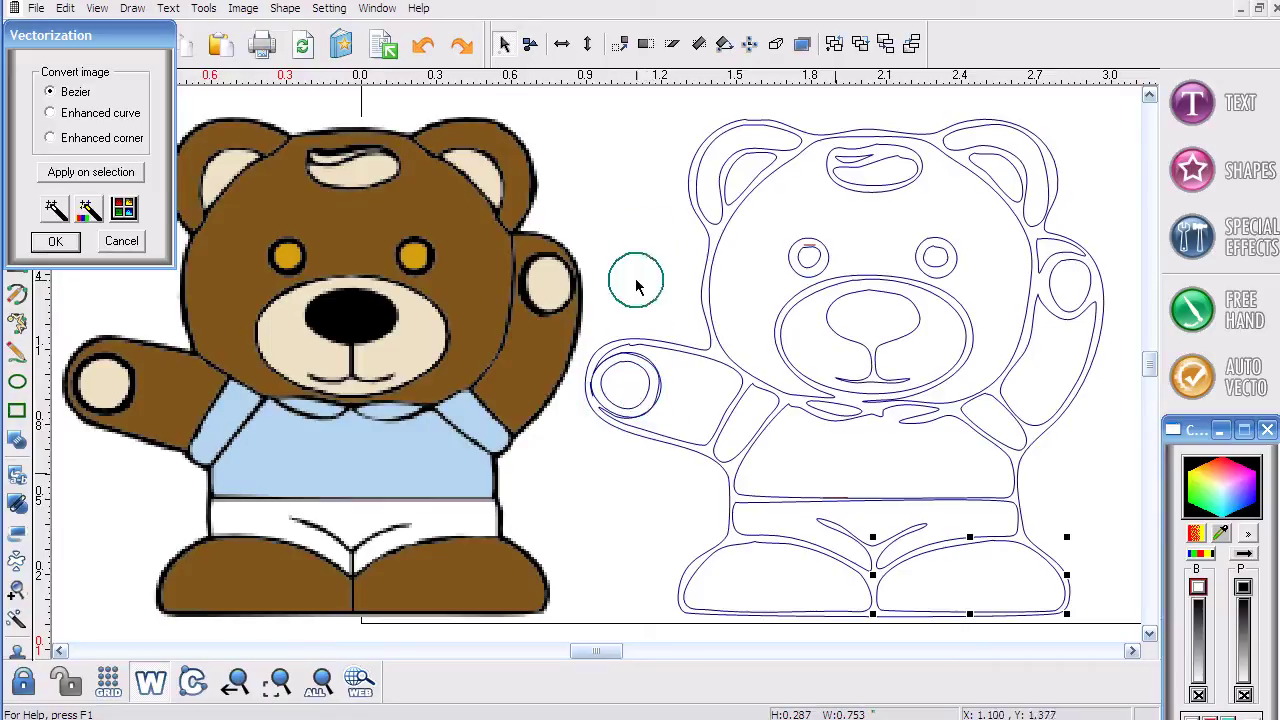
{"action": "left_click", "coordinate": [608, 180]}
{"action": "scroll", "coordinate": [608, 180], "scroll_direction": "up", "scroll_amount": 3}
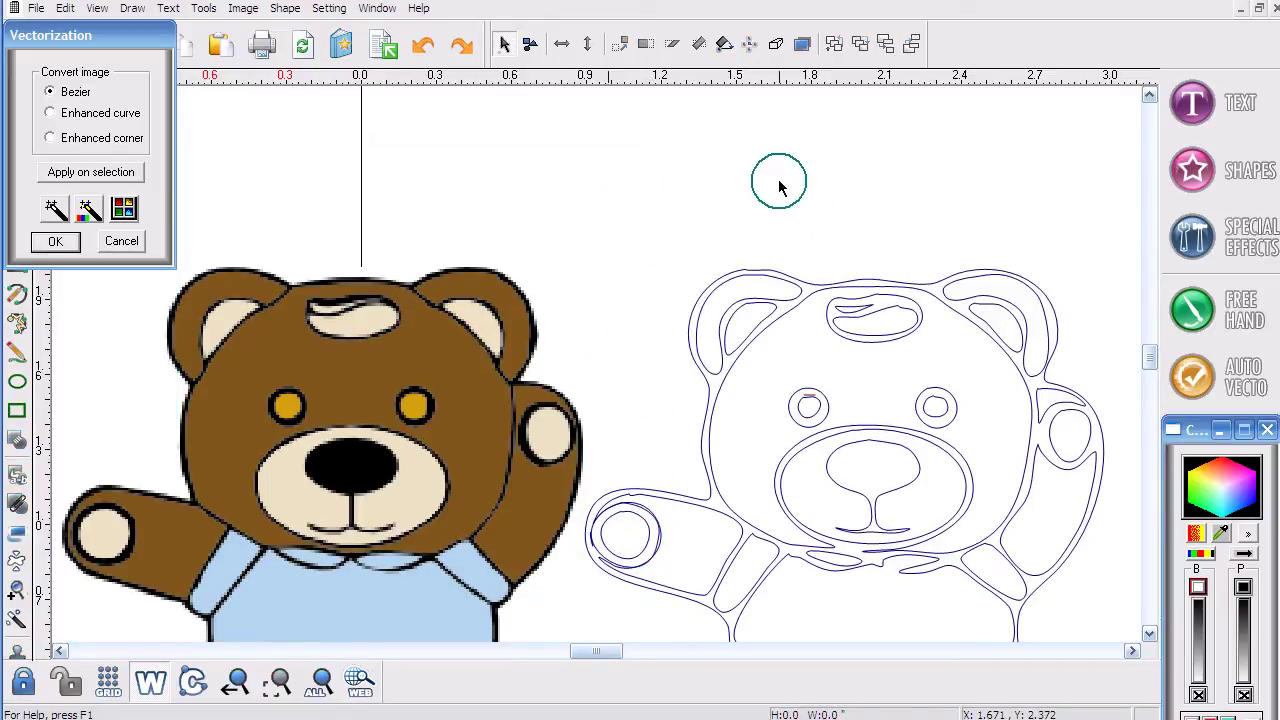
{"action": "mouse_move", "coordinate": [780, 182]}
{"action": "left_mouse_down"}
{"action": "mouse_move", "coordinate": [780, 309]}
{"action": "mouse_move", "coordinate": [808, 403]}
{"action": "mouse_move", "coordinate": [824, 410]}
{"action": "mouse_move", "coordinate": [820, 398]}
{"action": "left_mouse_up"}
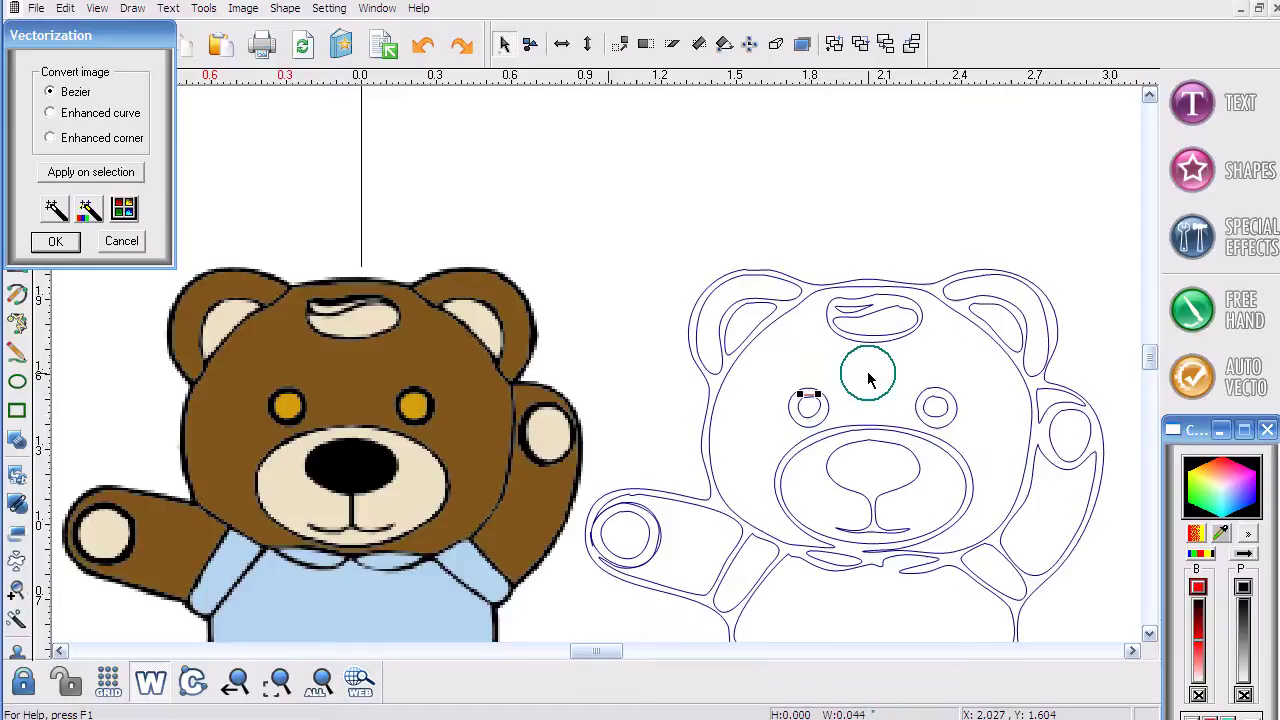
{"action": "left_click", "coordinate": [845, 368]}
{"action": "scroll", "coordinate": [830, 368], "scroll_direction": "down", "scroll_amount": 3}
{"action": "scroll", "coordinate": [830, 368], "scroll_direction": "down", "scroll_amount": 2}
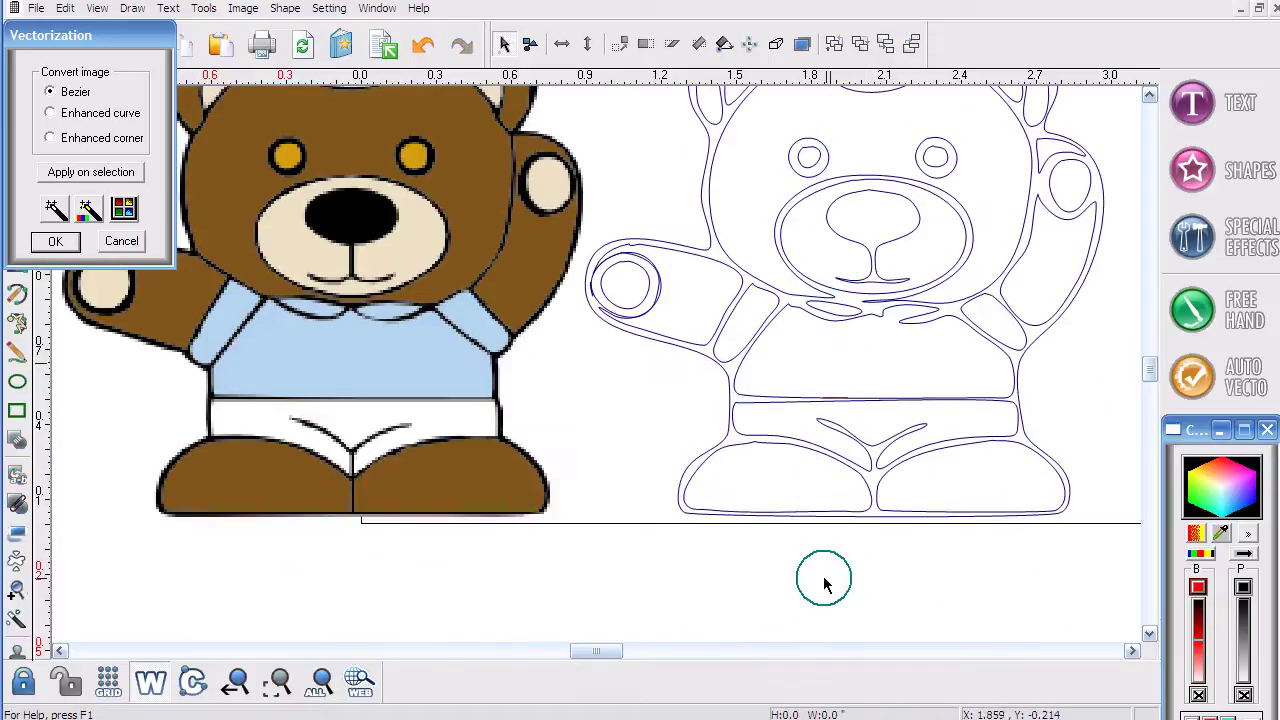
Step: Delete the stray fragments at the vectorized bear's waistline and left paw, and return to the filled display with vectorization closed
{"action": "mouse_move", "coordinate": [811, 577]}
{"action": "left_mouse_down"}
{"action": "mouse_move", "coordinate": [812, 418]}
{"action": "mouse_move", "coordinate": [843, 380]}
{"action": "mouse_move", "coordinate": [853, 388]}
{"action": "left_mouse_up"}
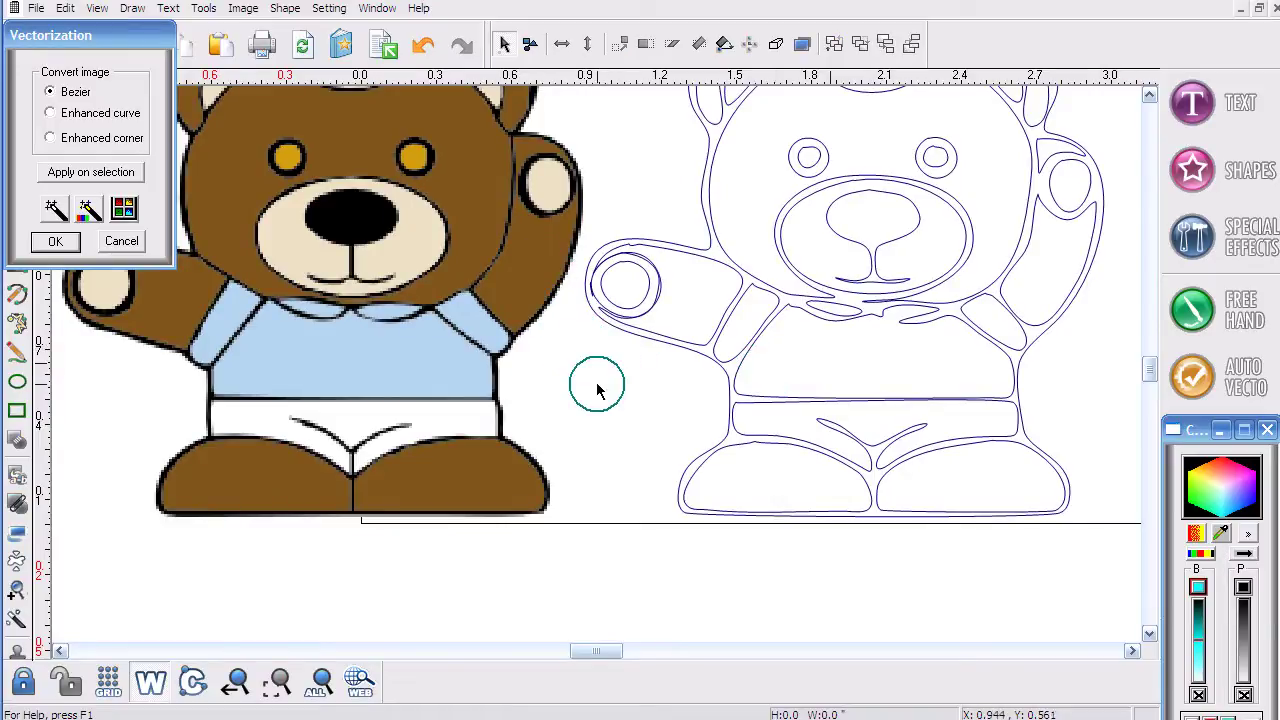
{"action": "left_click_drag", "start_coordinate": [603, 364], "coordinate": [565, 275]}
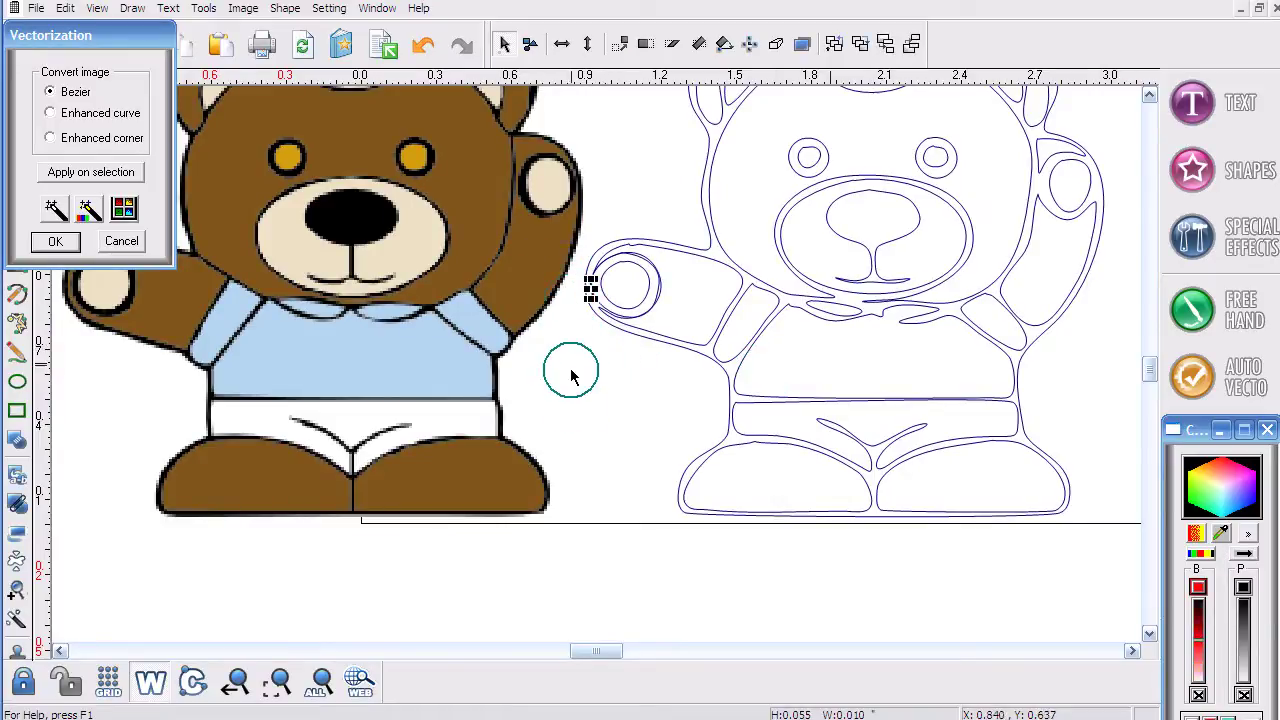
{"action": "left_click", "coordinate": [571, 397]}
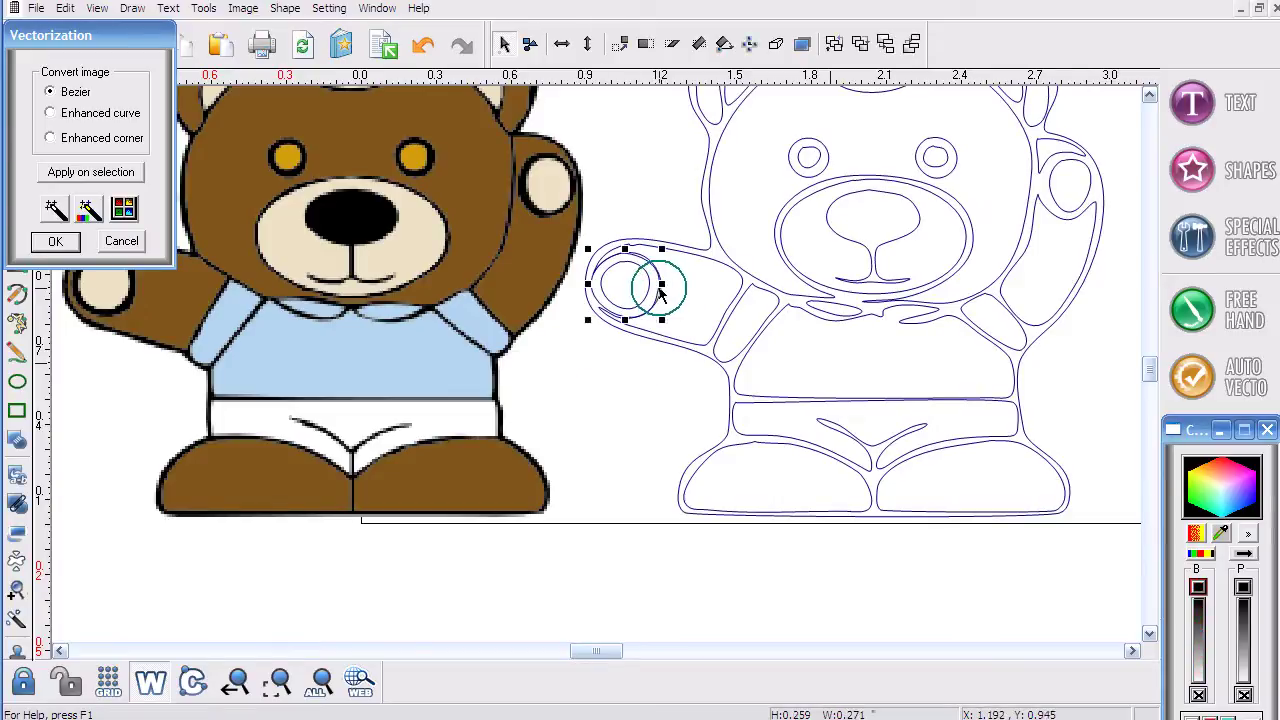
{"action": "left_click", "coordinate": [172, 677]}
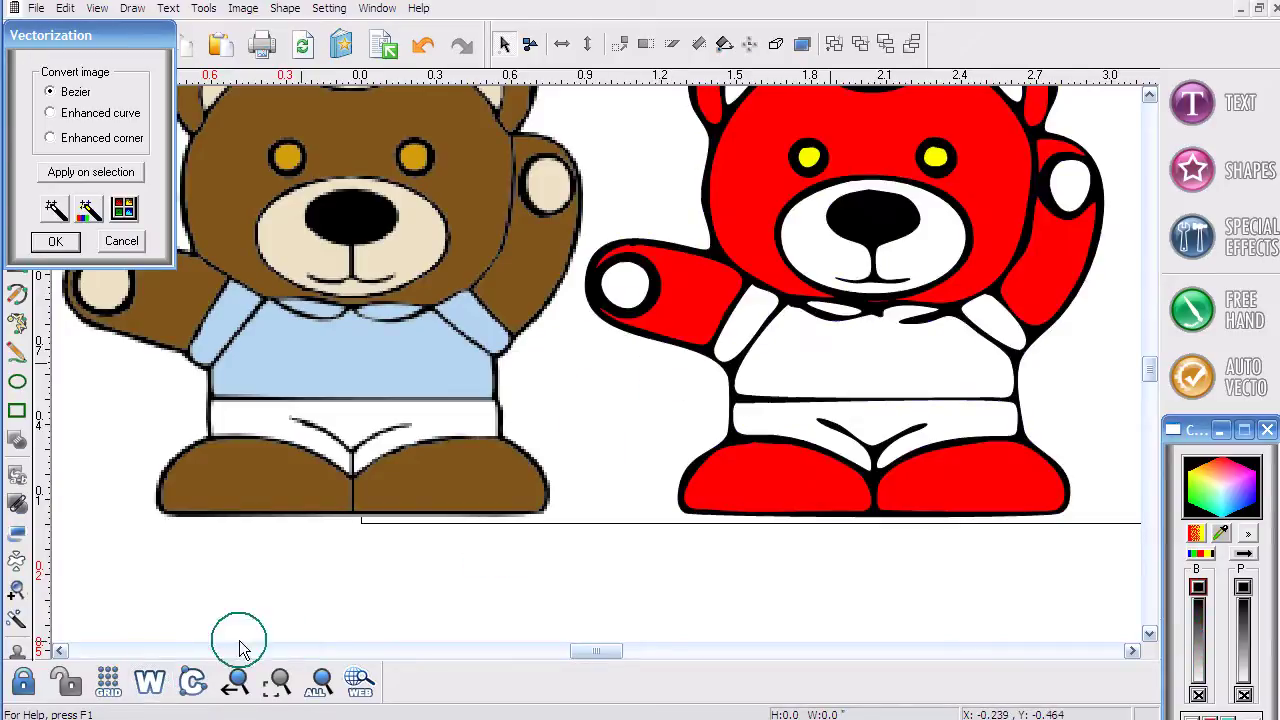
{"action": "scroll", "coordinate": [623, 506], "scroll_direction": "up", "scroll_amount": 2}
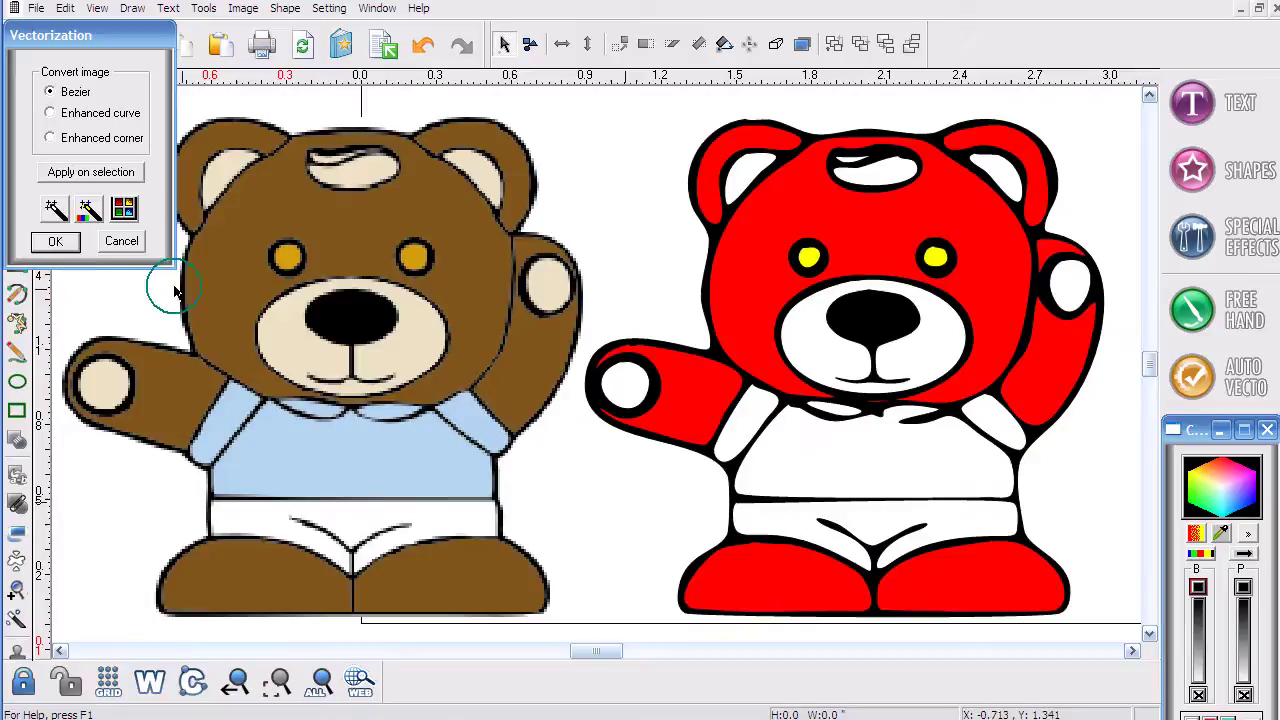
{"action": "left_click", "coordinate": [118, 241]}
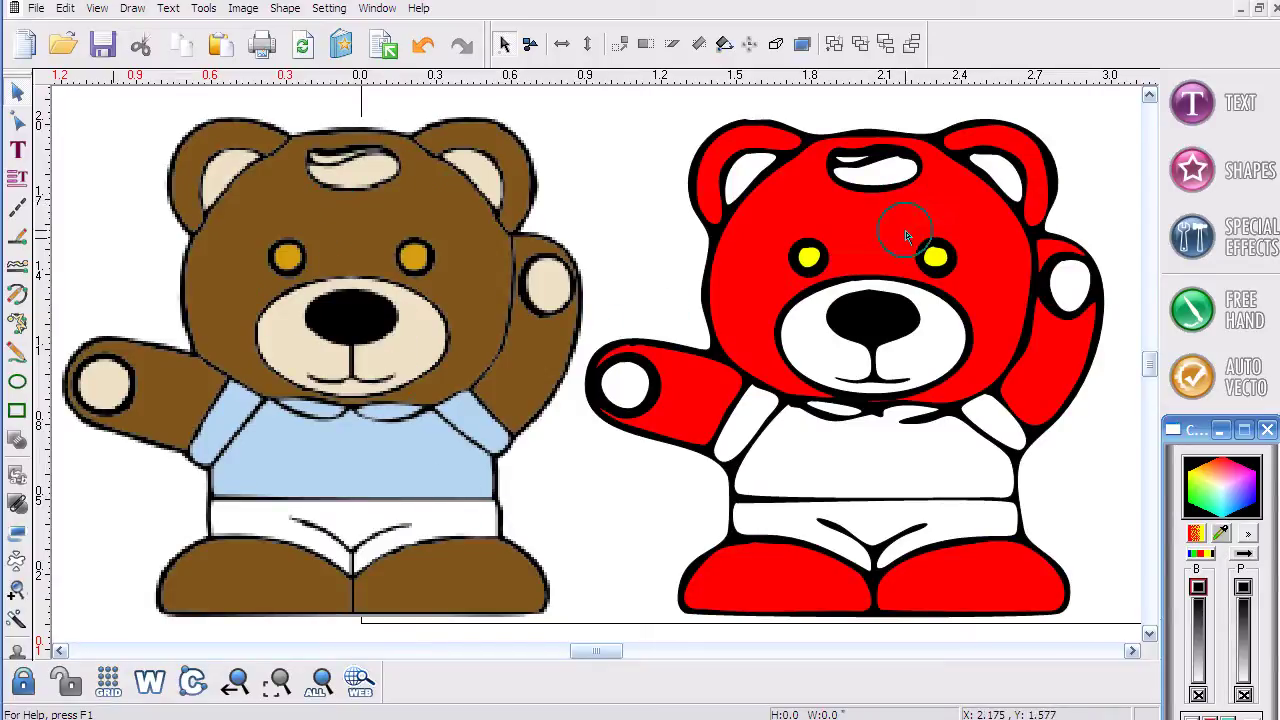
Step: Fill the vectorized bear's red head with the brown sampled from the original image, adding that color to the default palette
{"action": "left_click", "coordinate": [847, 235]}
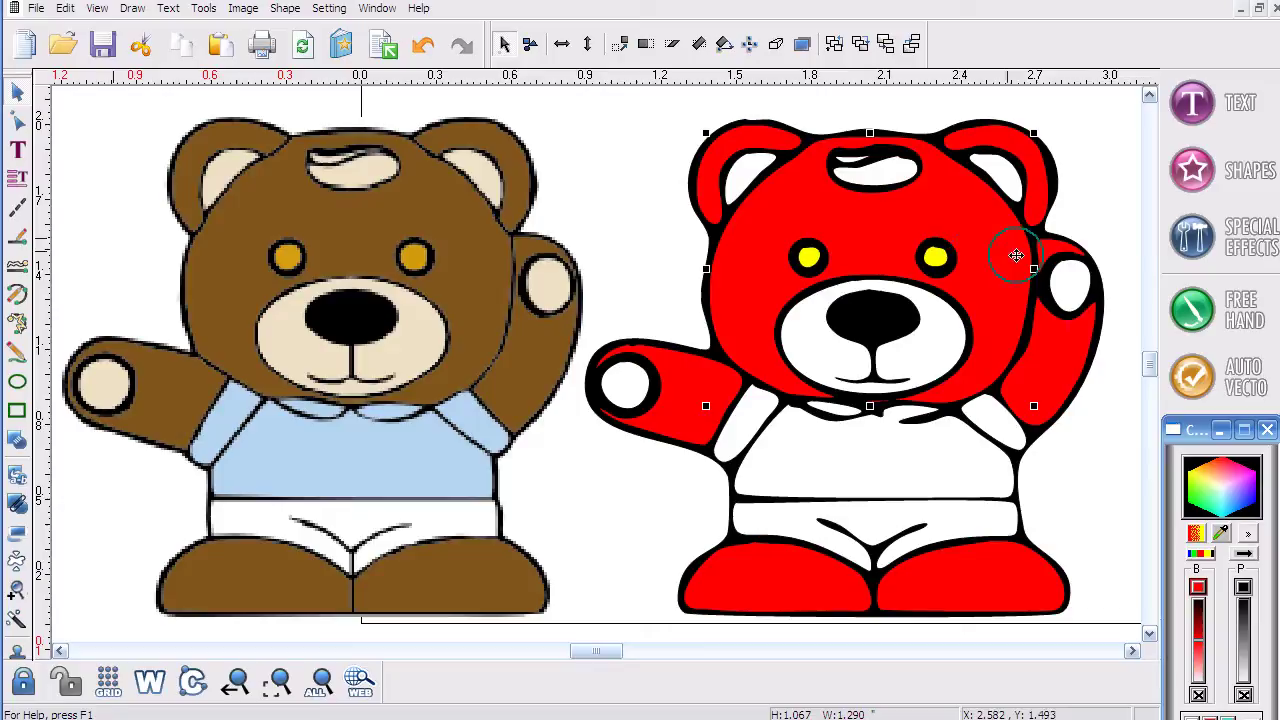
{"action": "left_click", "coordinate": [1222, 536]}
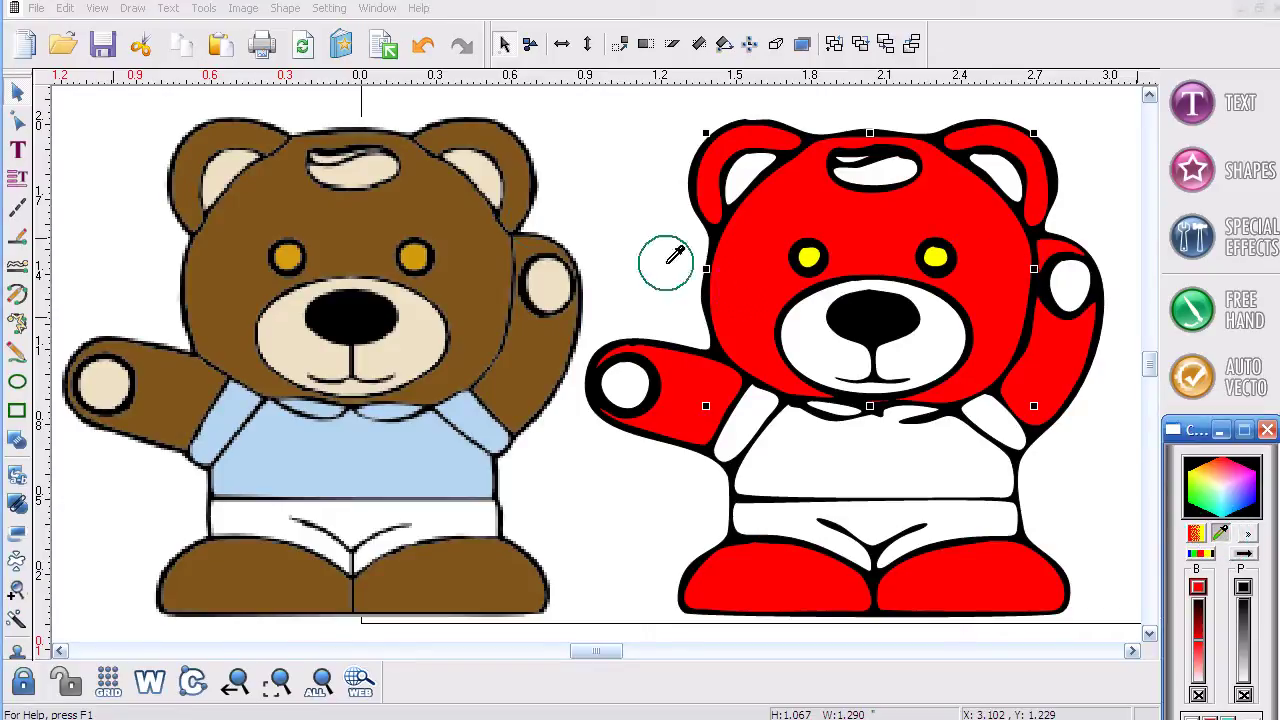
{"action": "left_click", "coordinate": [358, 238]}
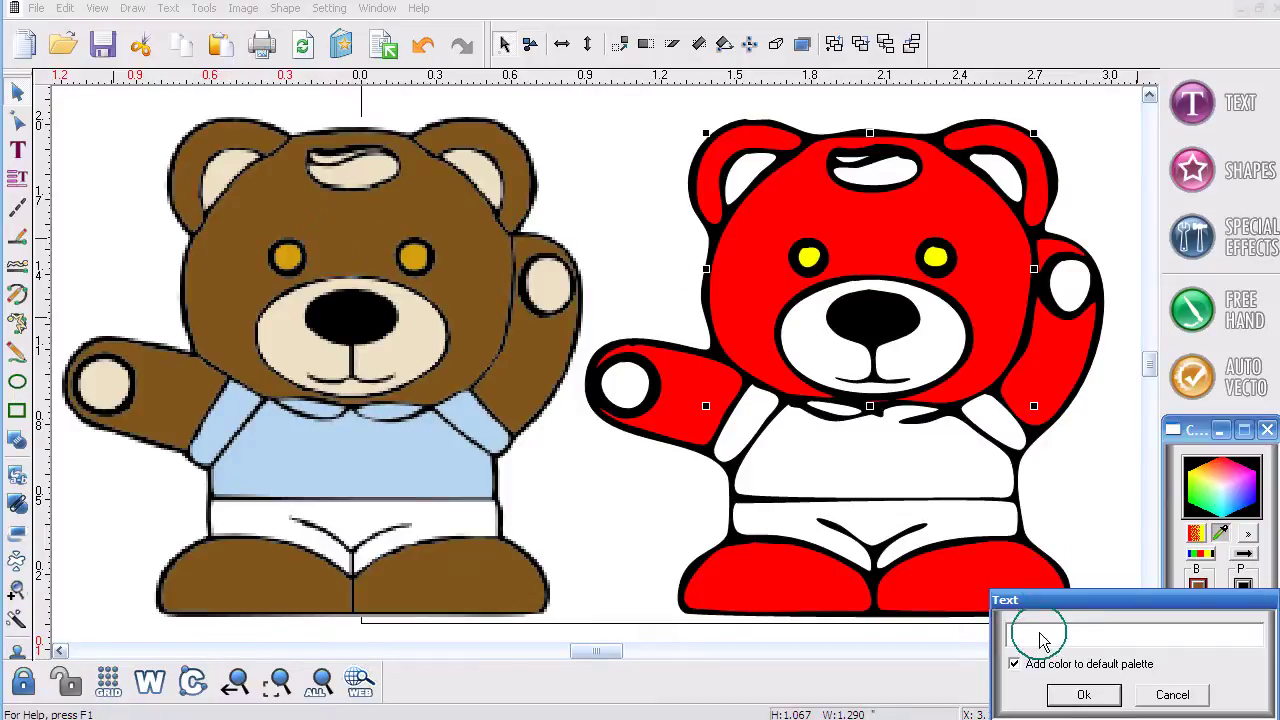
{"action": "left_click", "coordinate": [1083, 694]}
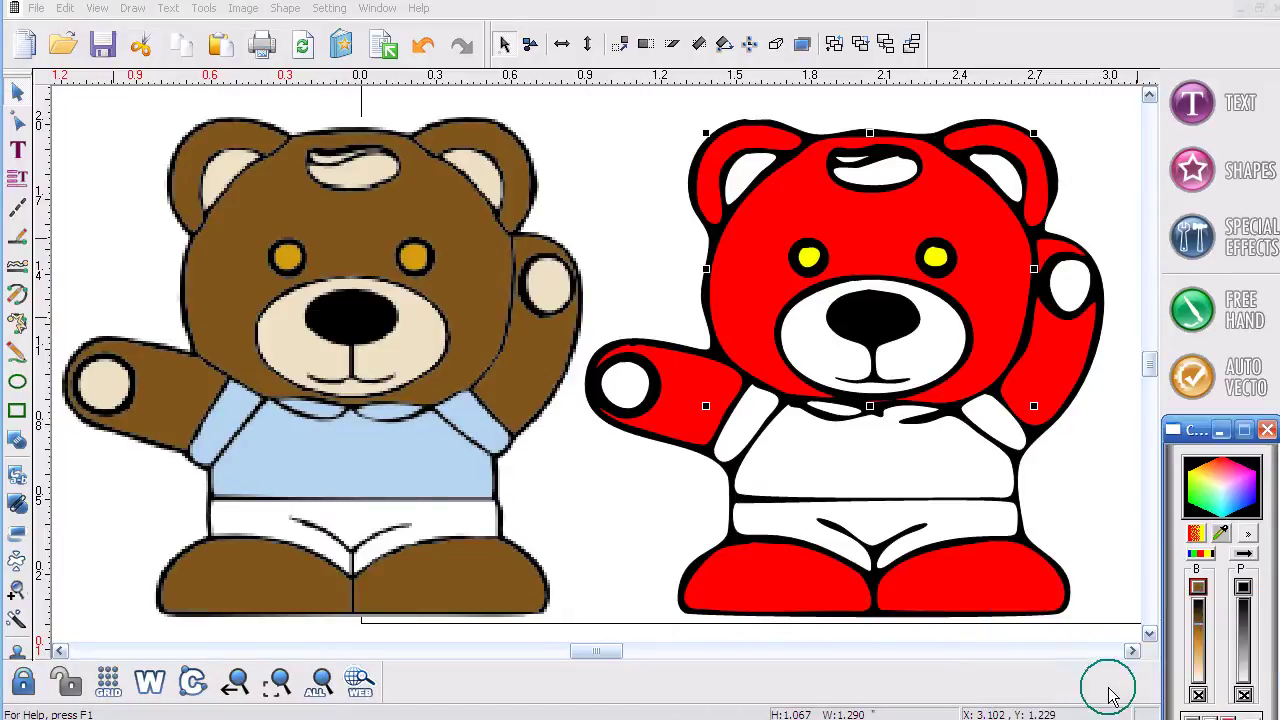
{"action": "left_click", "coordinate": [1198, 588]}
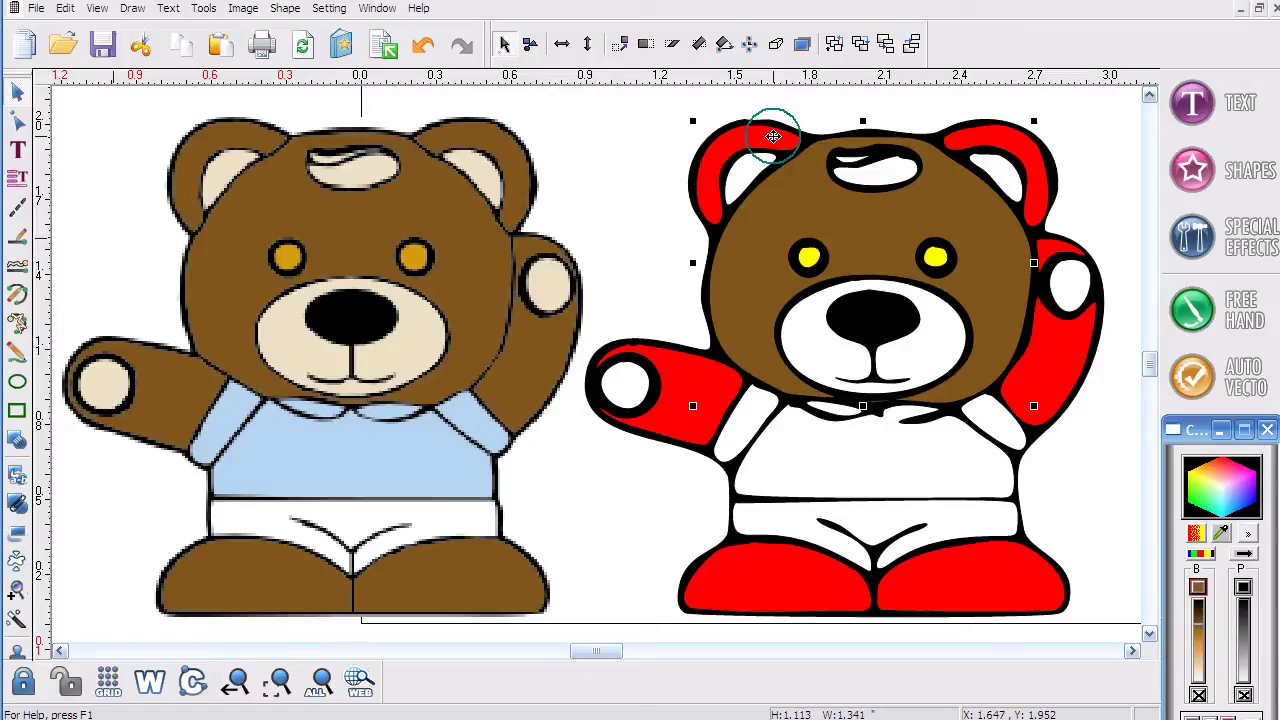
Step: Fill the vectorized bear's red ears, arms and feet with the same sampled brown
{"action": "left_click", "coordinate": [980, 130]}
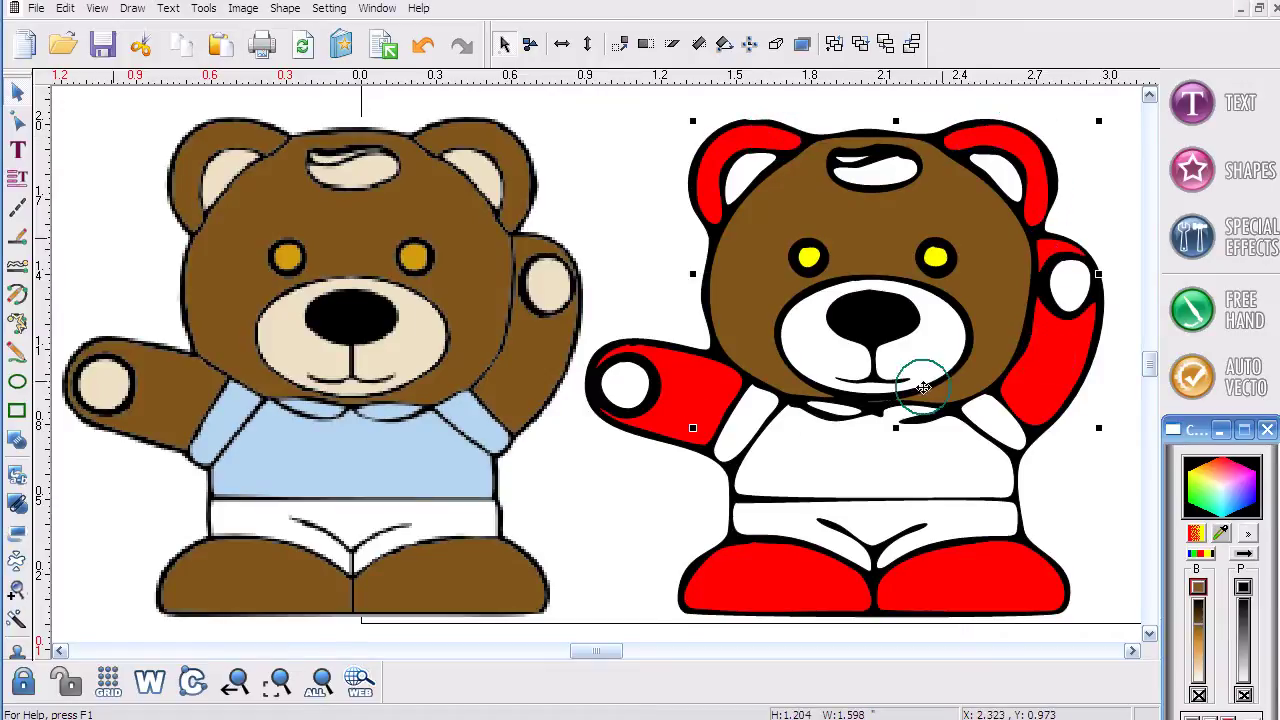
{"action": "left_click", "coordinate": [692, 415]}
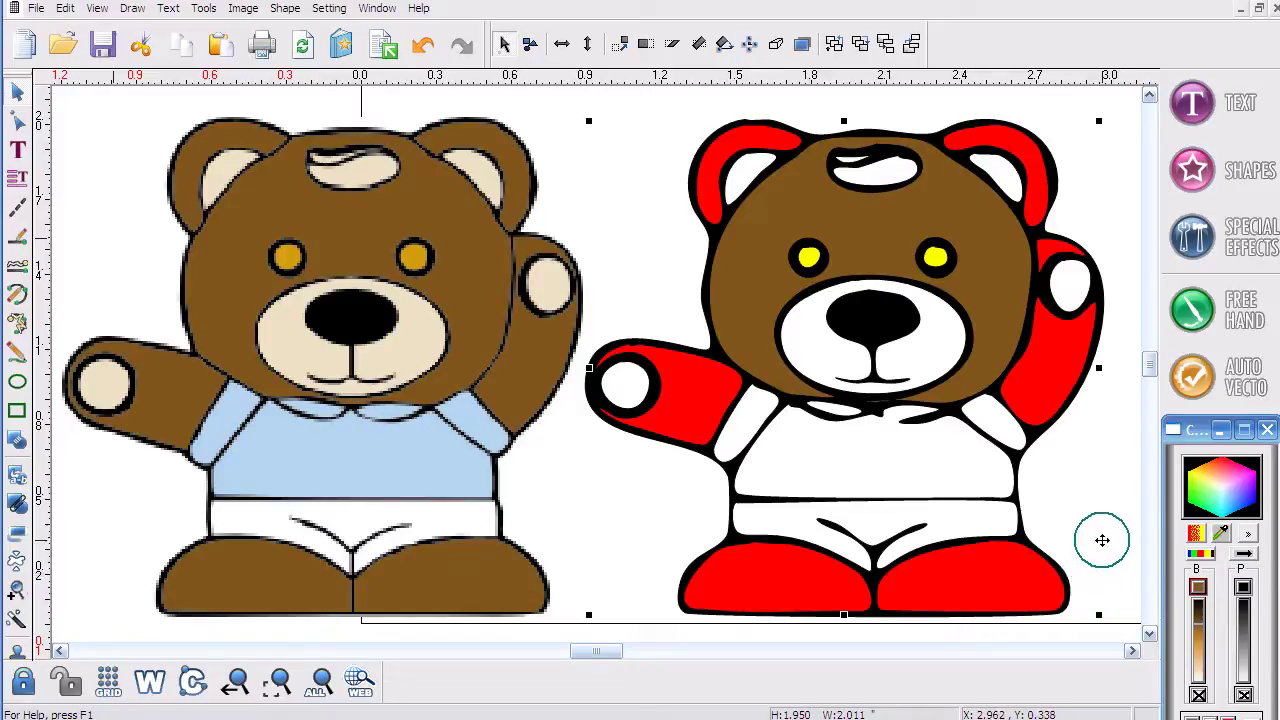
{"action": "left_click", "coordinate": [1198, 588]}
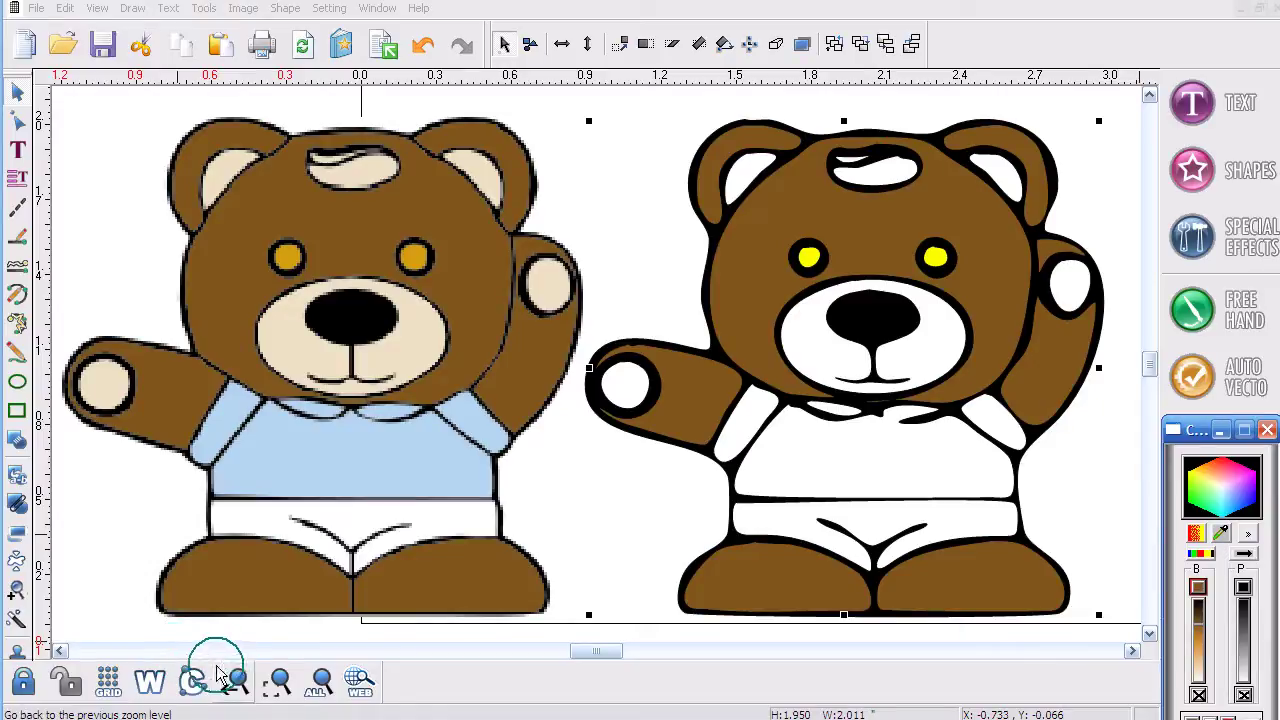
Step: Compare the smooth vector edge of the left-hand paw with the original bitmap's outline at high magnification
{"action": "left_click", "coordinate": [16, 590]}
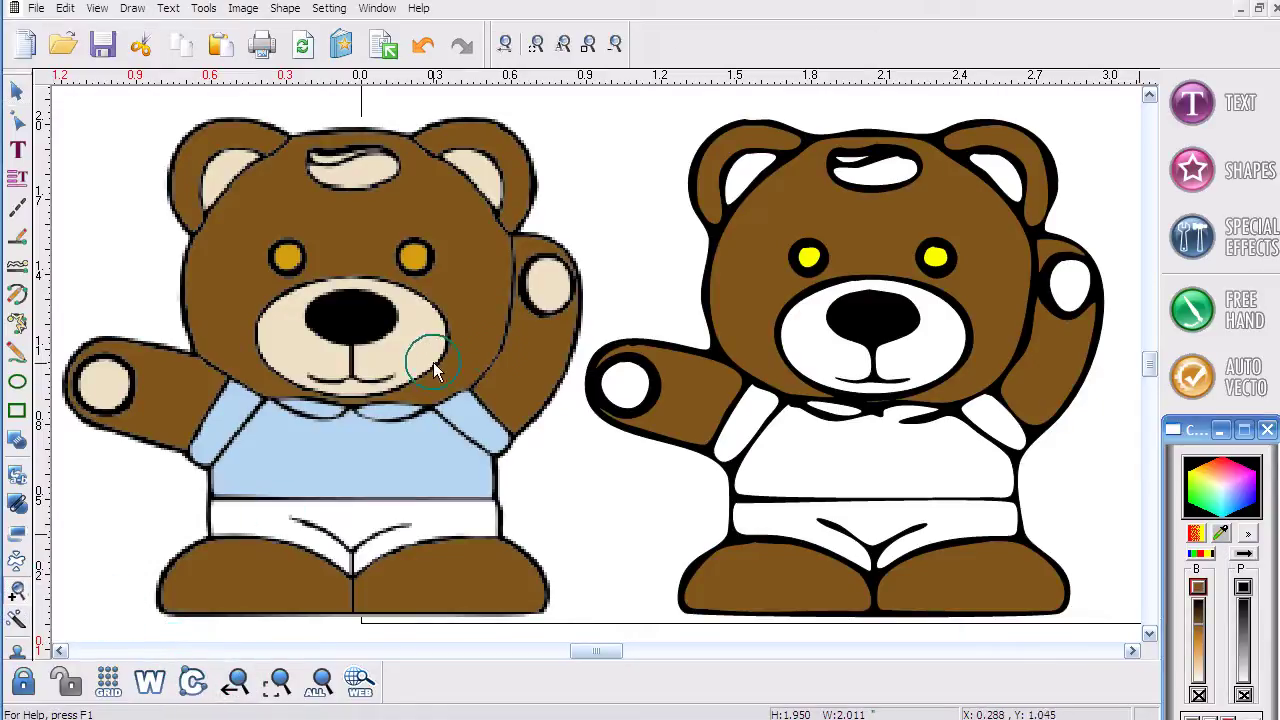
{"action": "left_click_drag", "start_coordinate": [537, 343], "coordinate": [627, 420]}
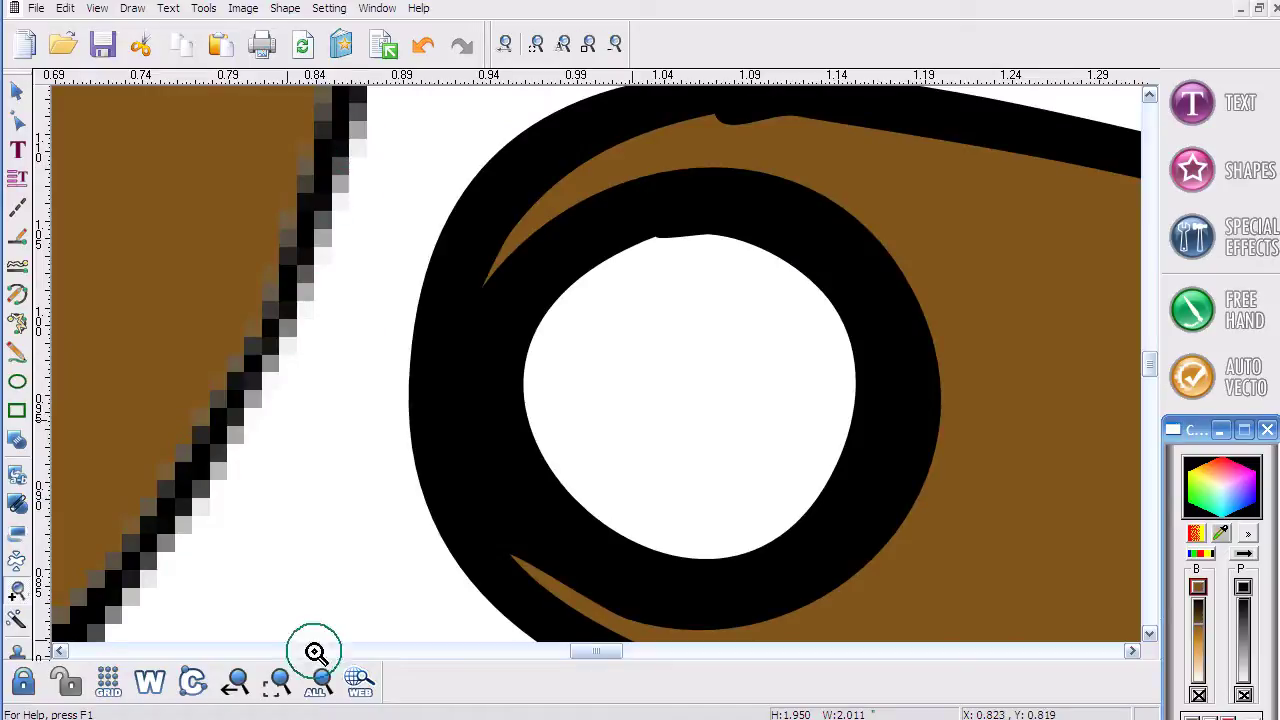
{"action": "left_click_drag", "start_coordinate": [583, 651], "coordinate": [571, 651]}
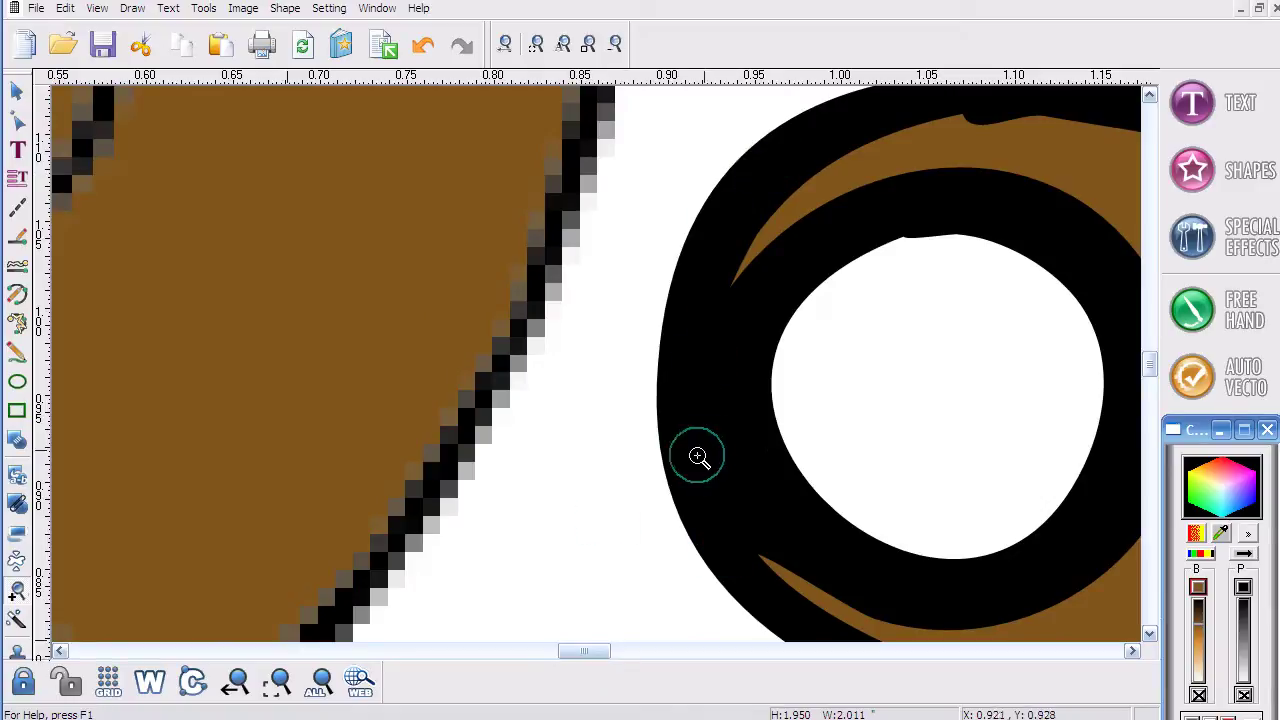
{"action": "left_click", "coordinate": [322, 684]}
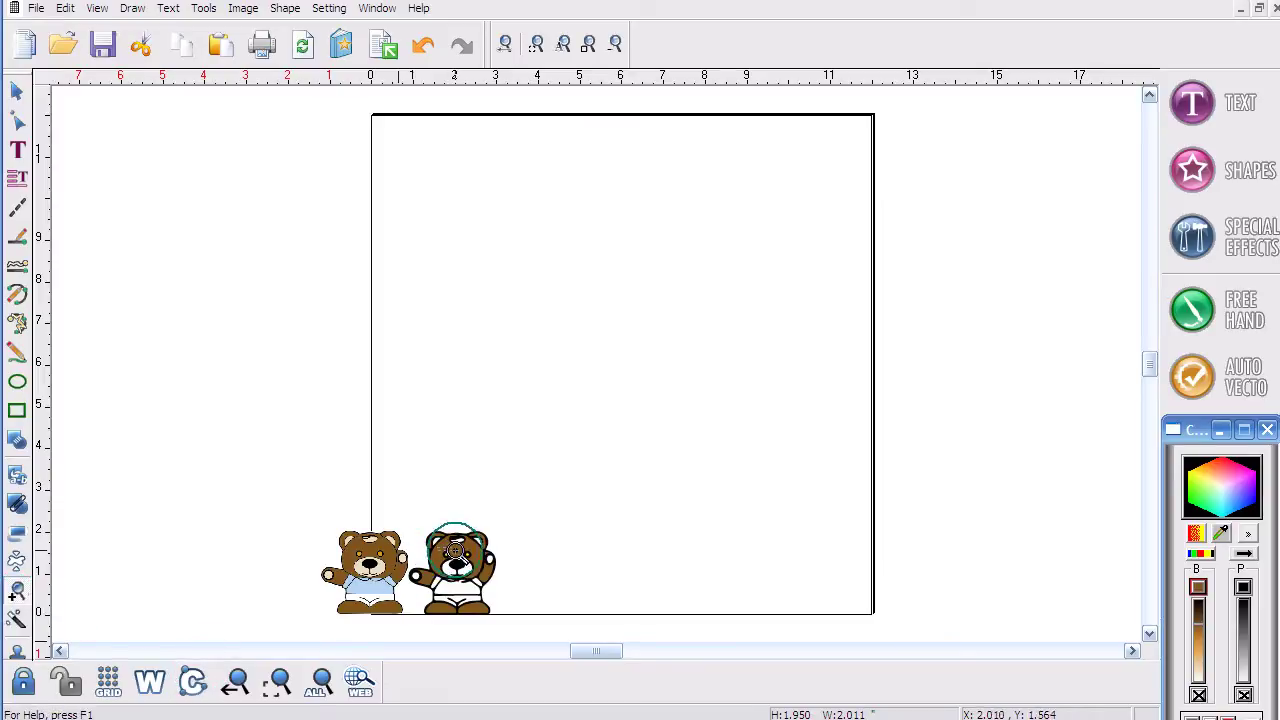
Step: Convert the yellow iris and its black surround in the vectorized bear's left-hand eye into perfect circles
{"action": "left_click", "coordinate": [458, 563]}
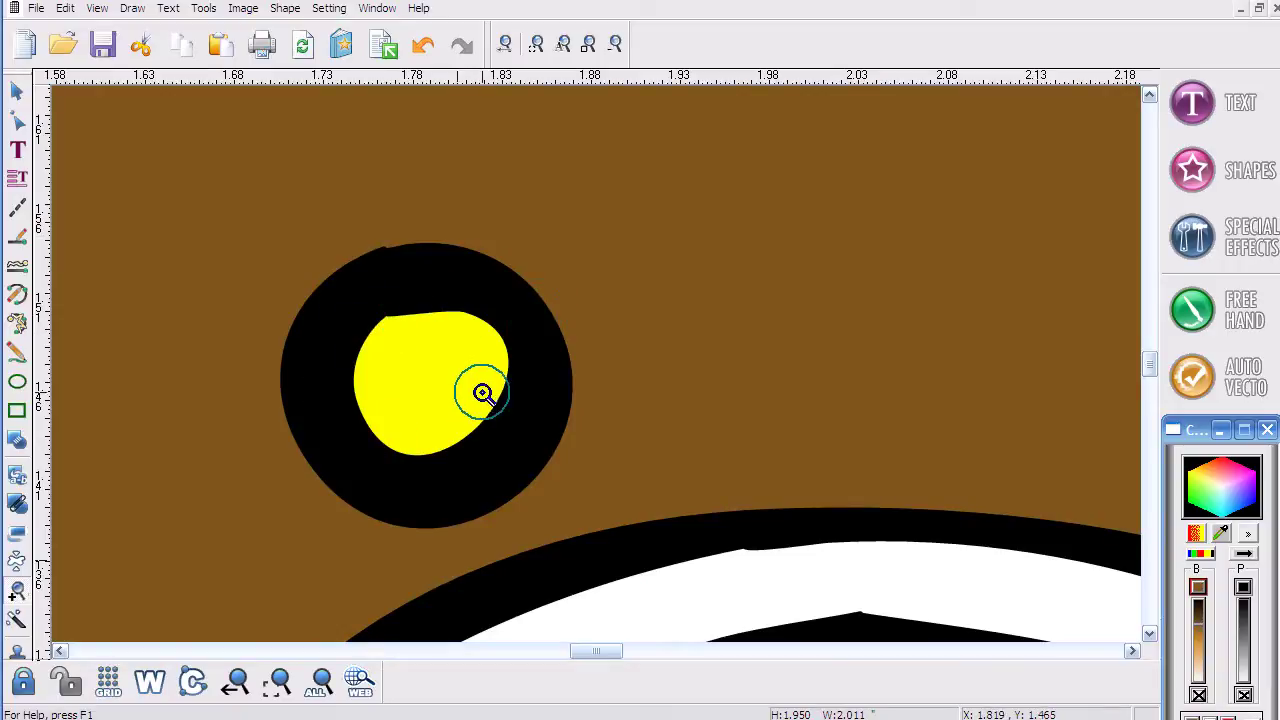
{"action": "left_click", "coordinate": [16, 383]}
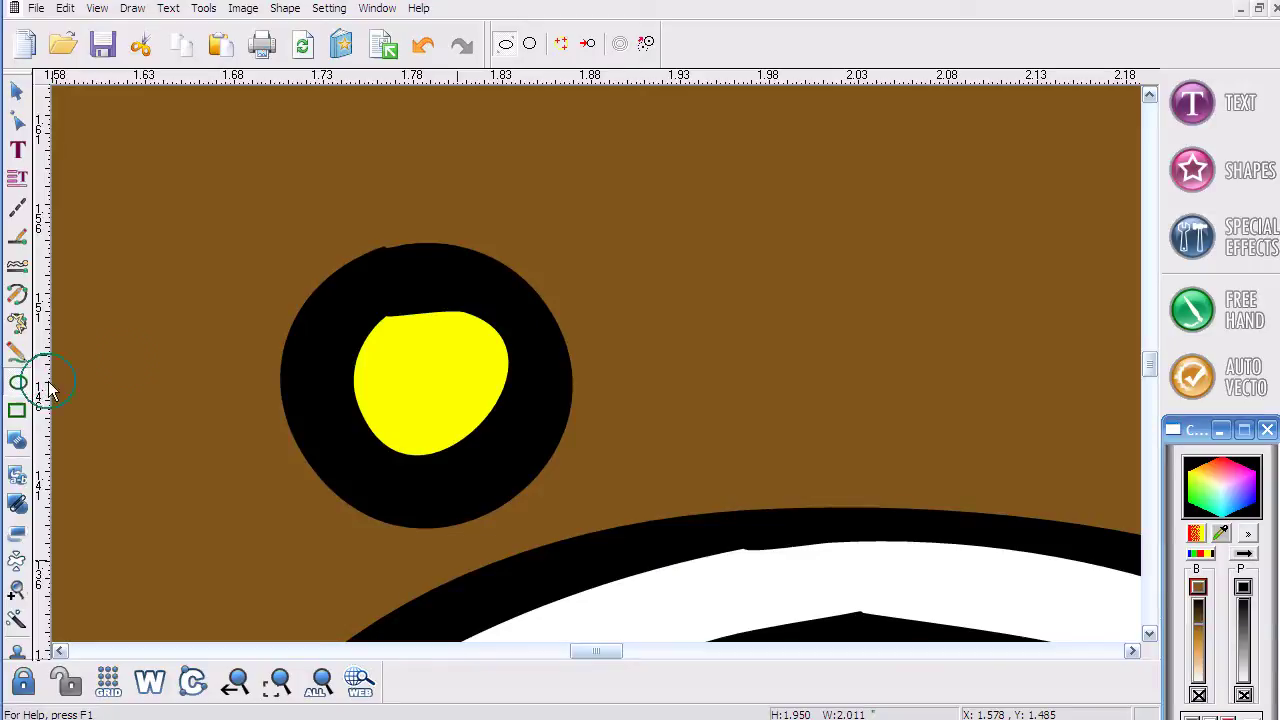
{"action": "left_click", "coordinate": [589, 47]}
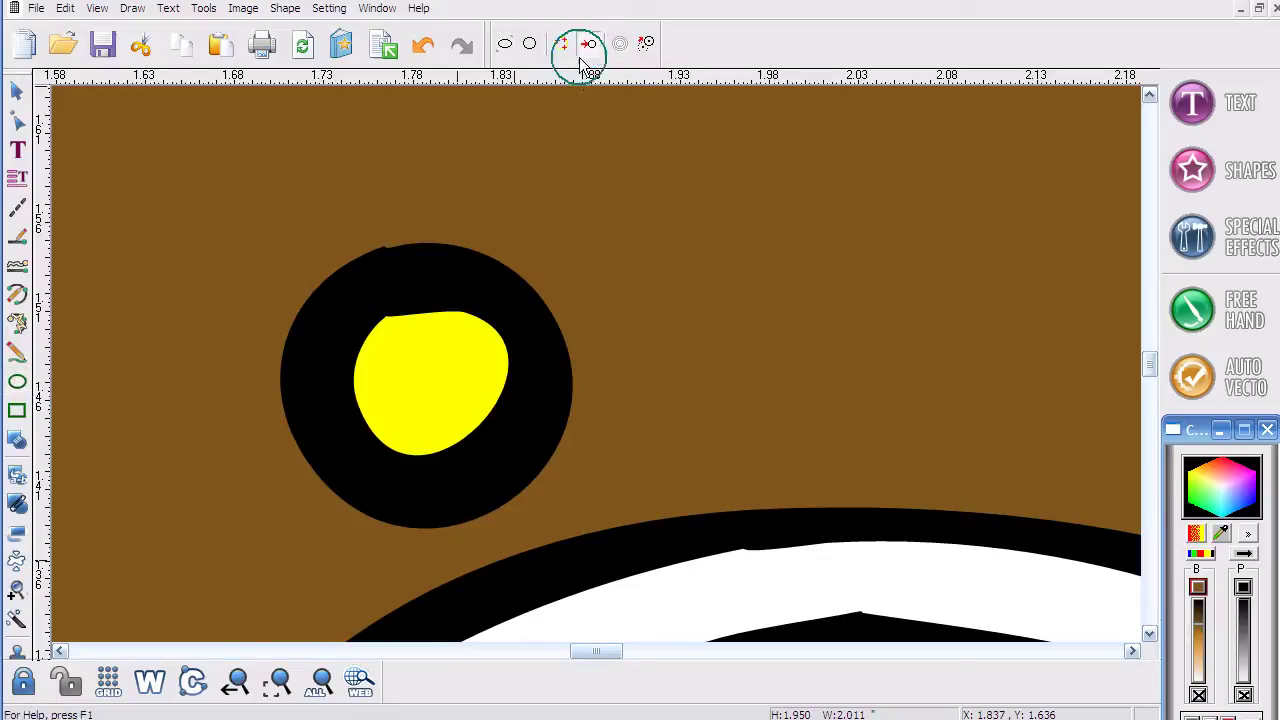
{"action": "left_click", "coordinate": [417, 304]}
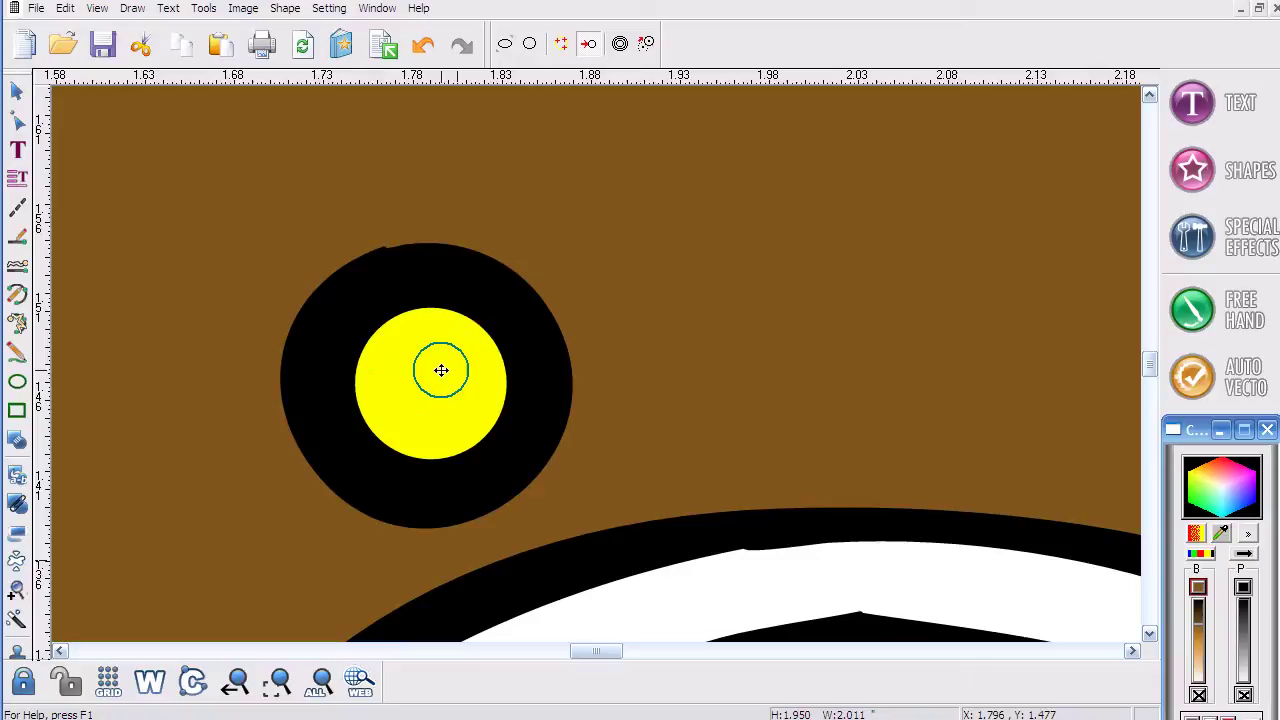
{"action": "left_click", "coordinate": [418, 244]}
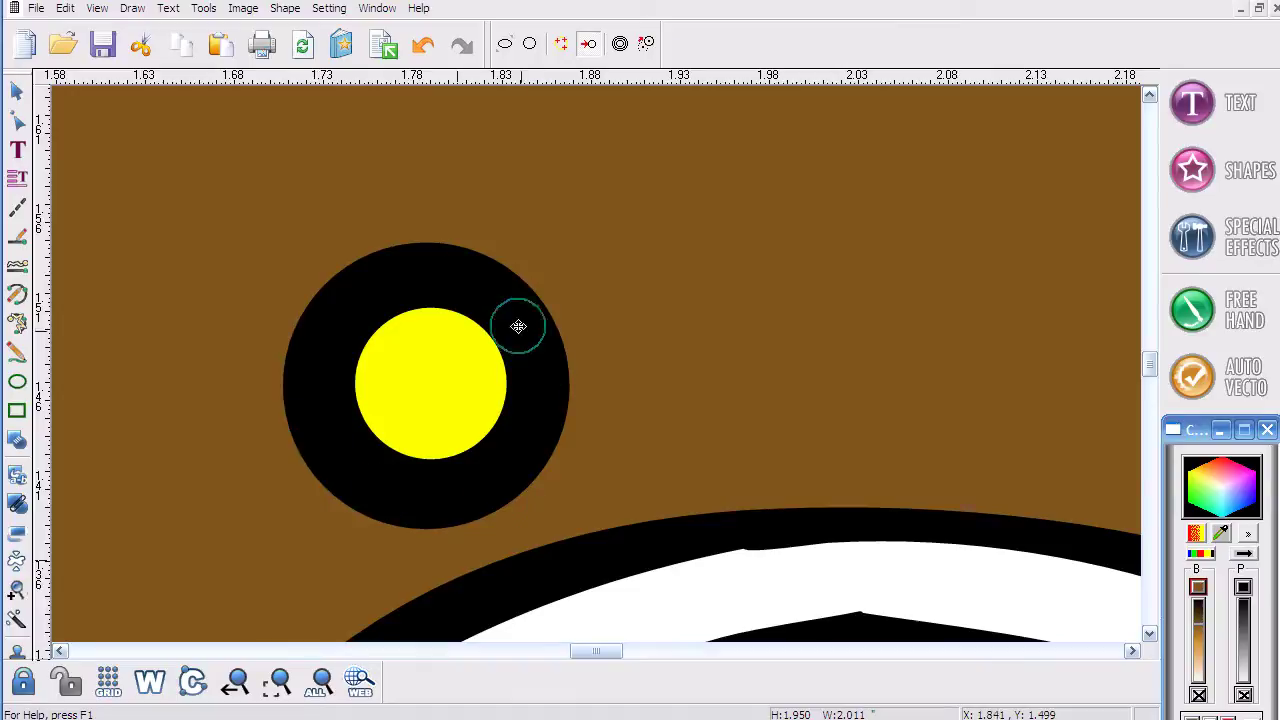
{"action": "left_click", "coordinate": [320, 680]}
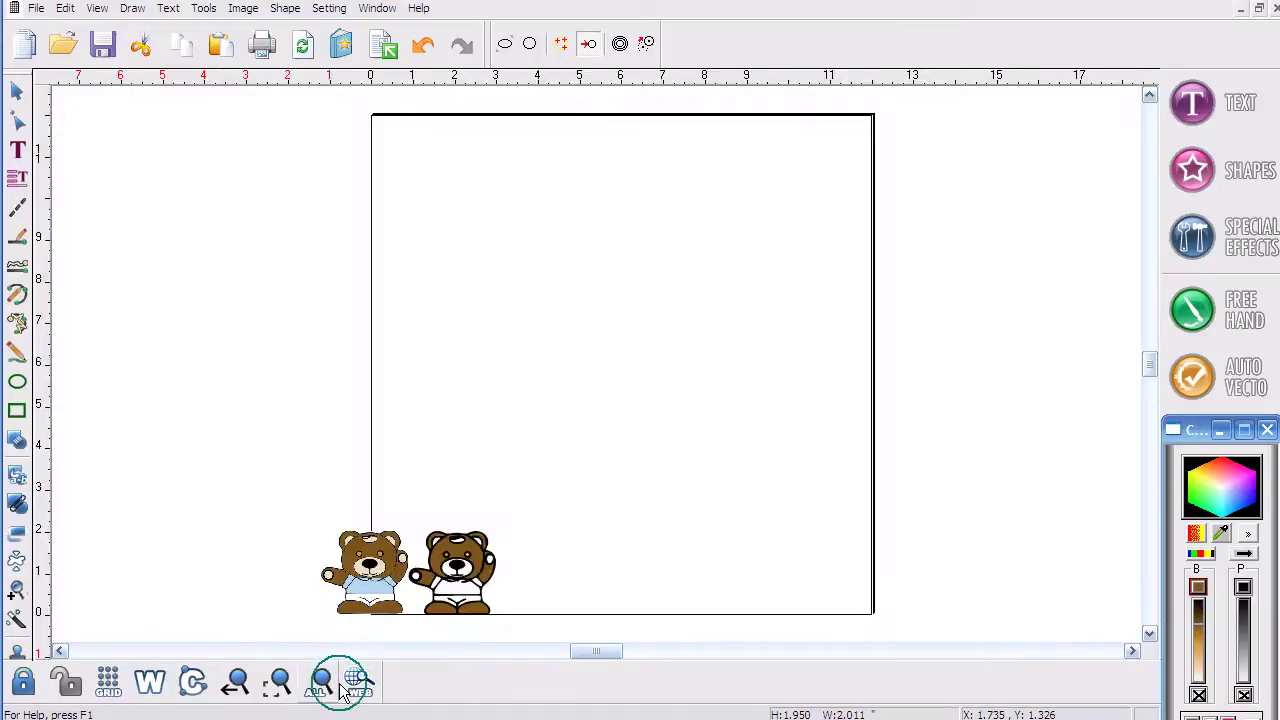